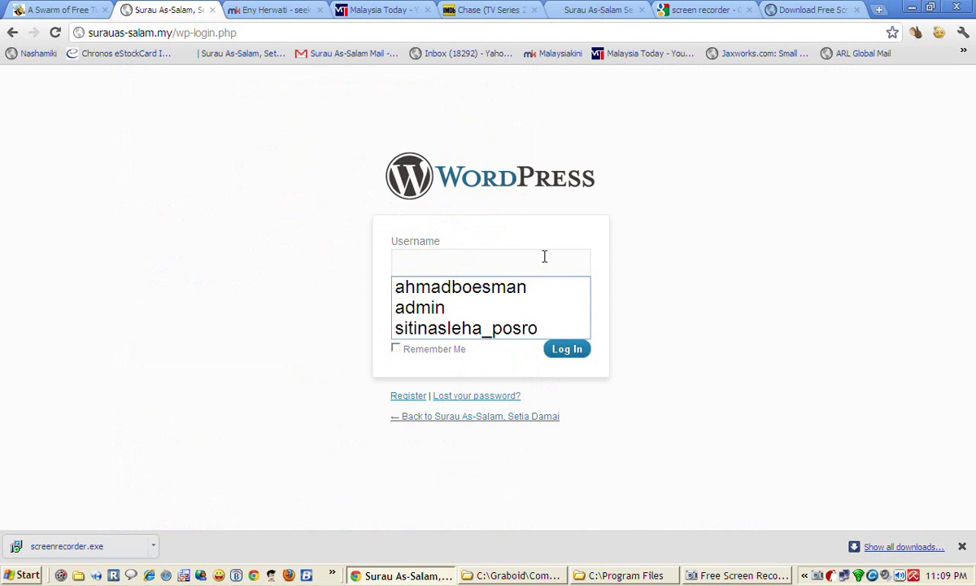
Step: Log in to the WordPress site with the saved username and the account password
click(517, 290)
click(508, 314)
text(••••)
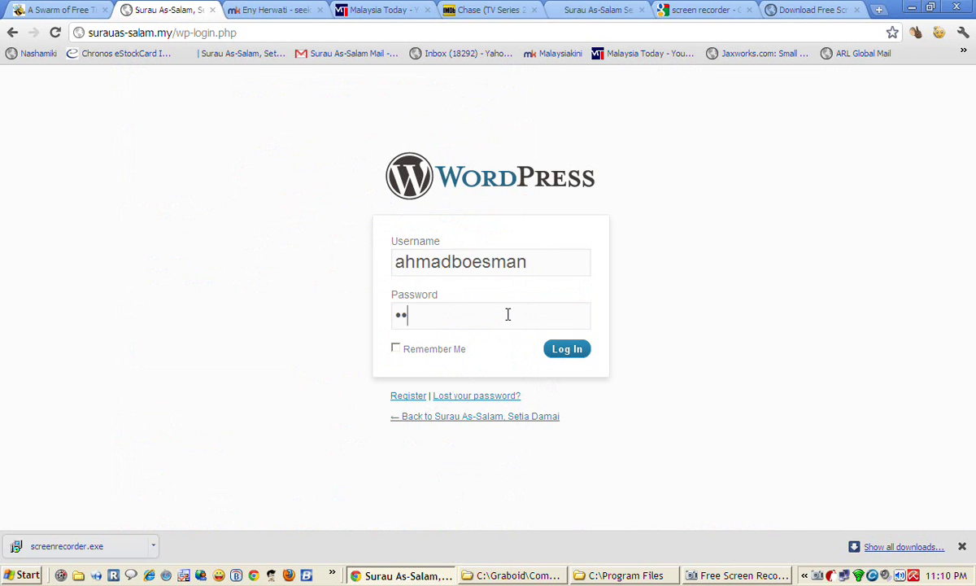
text(••••••)
click(579, 351)
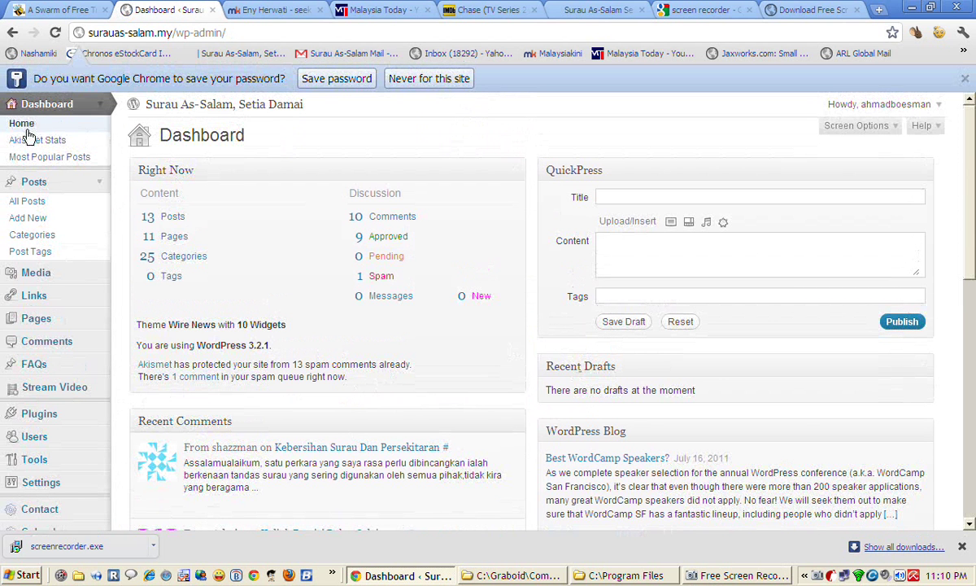
Step: Review the list of all posts, create a new post and title it "Contoh Posting Baru"
click(32, 207)
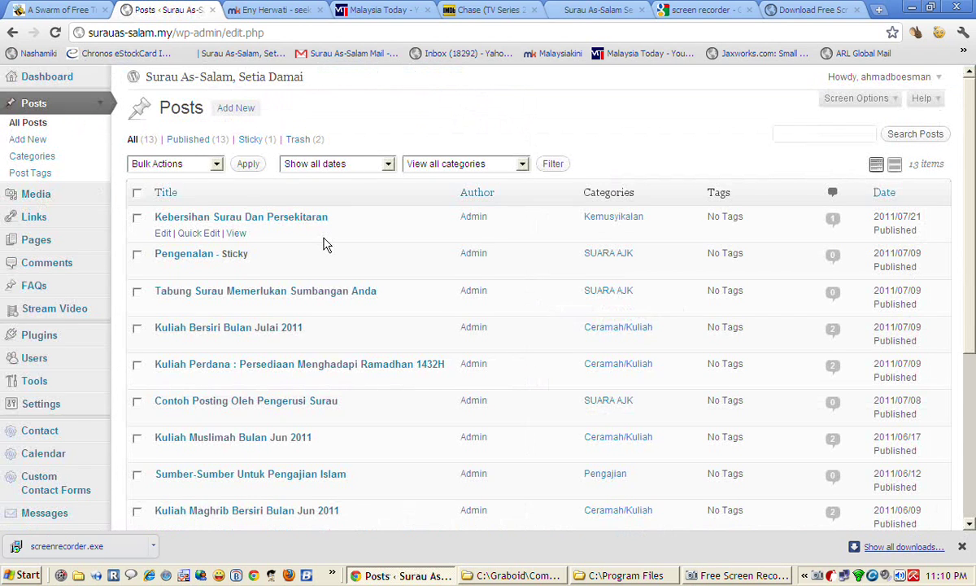
scroll(323, 244, down, 5)
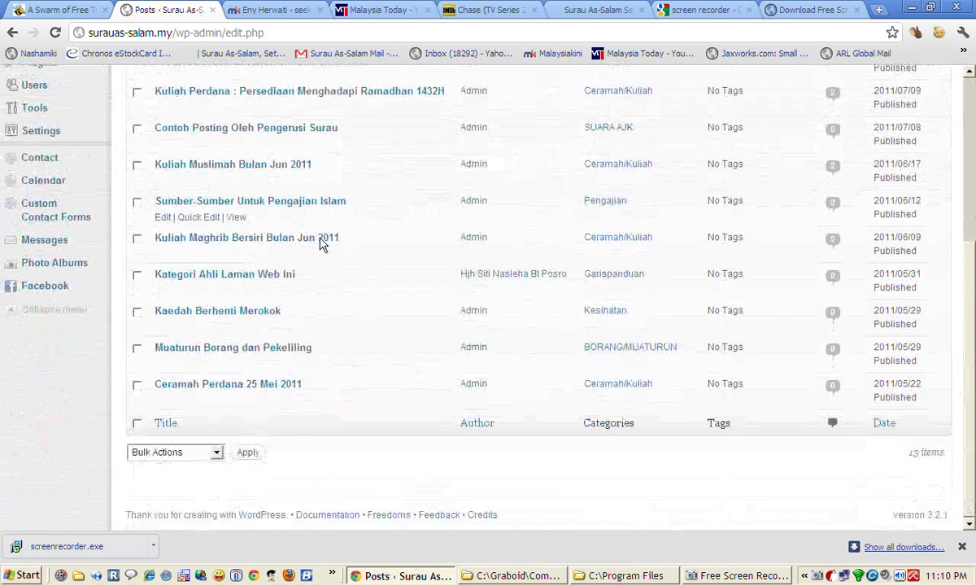
scroll(320, 244, up, 5)
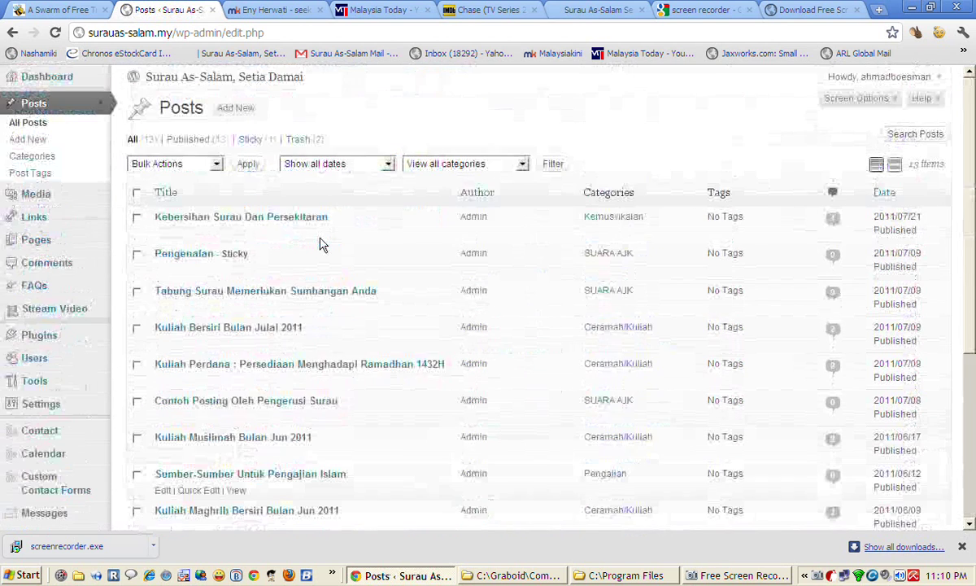
click(238, 110)
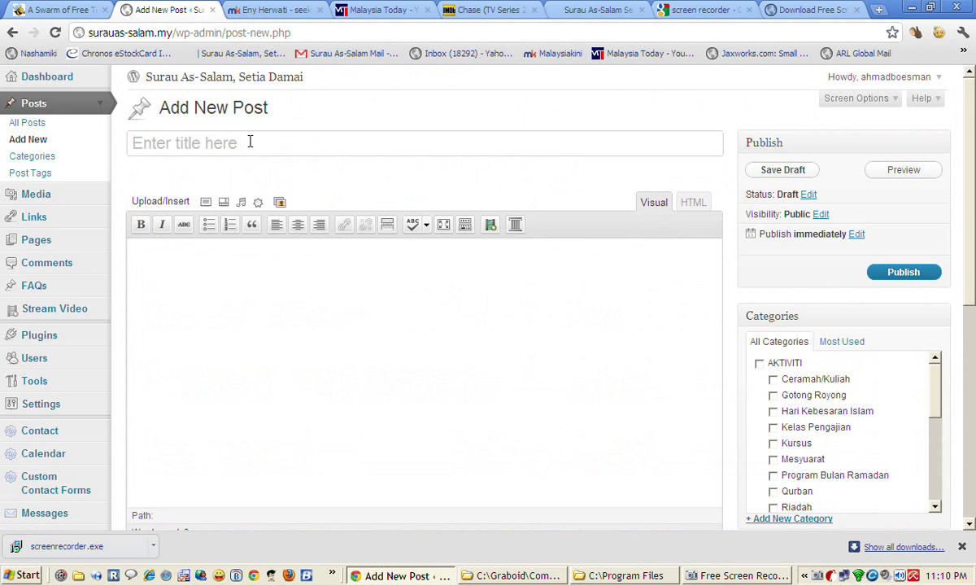
text(Contoh)
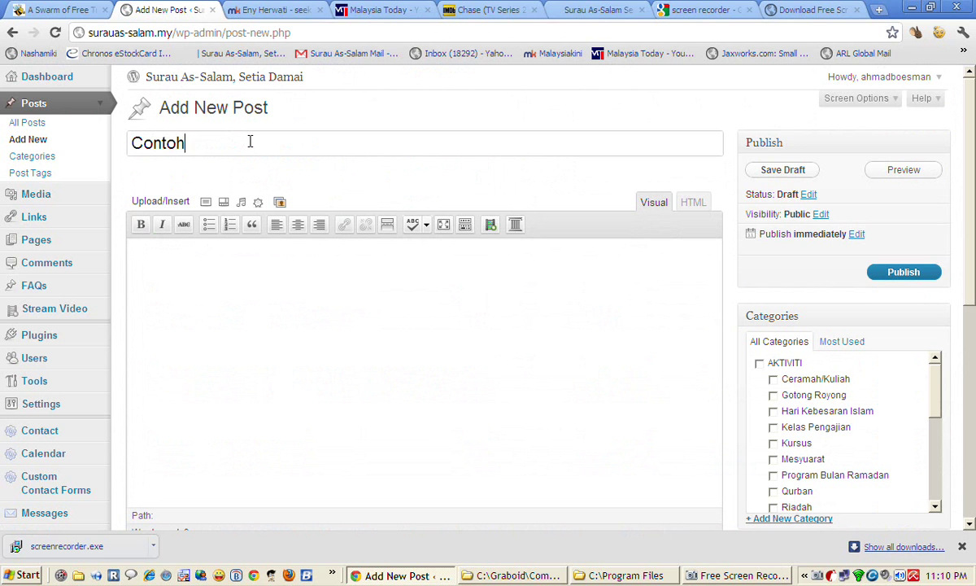
text( Posting Baru)
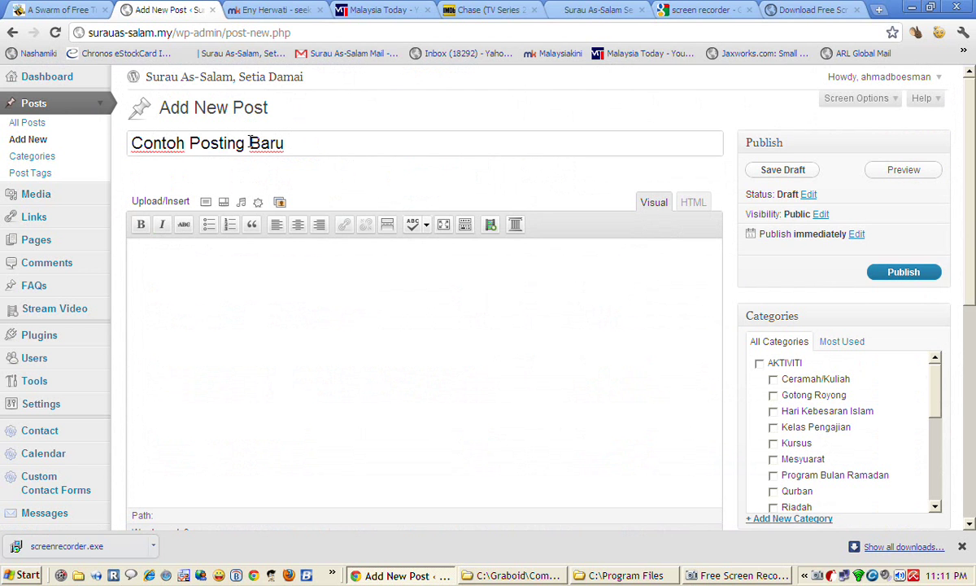
Step: Write the first paragraph of the post body: "Ini ialah posting contoh dalam Kategori yang akan ditentukan sebentar lagi."
click(309, 248)
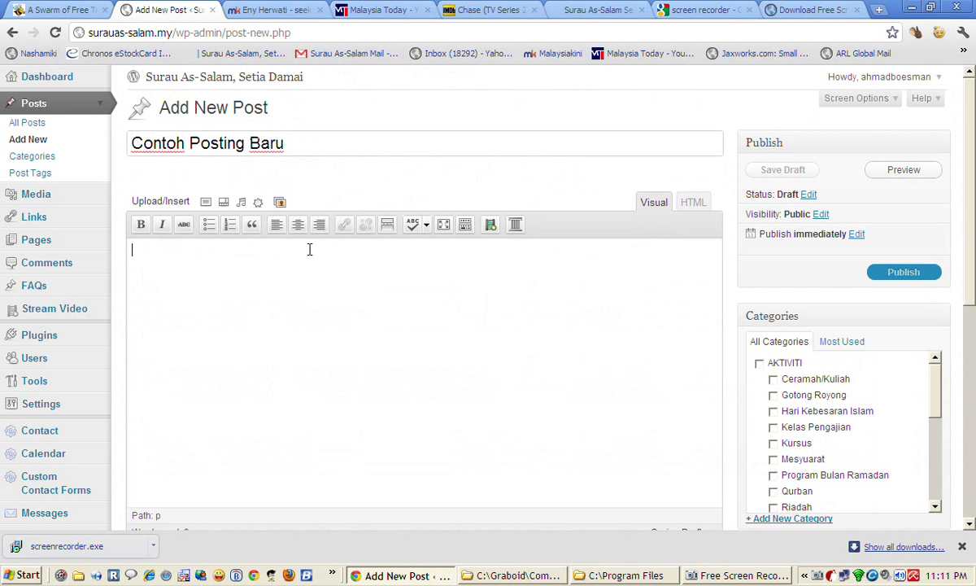
text(Ini ial)
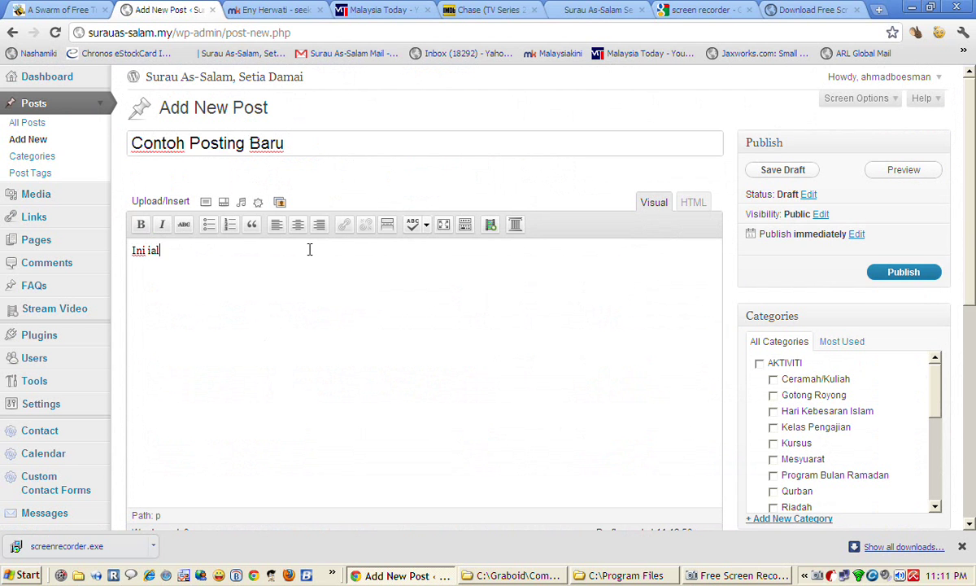
text(ah posting)
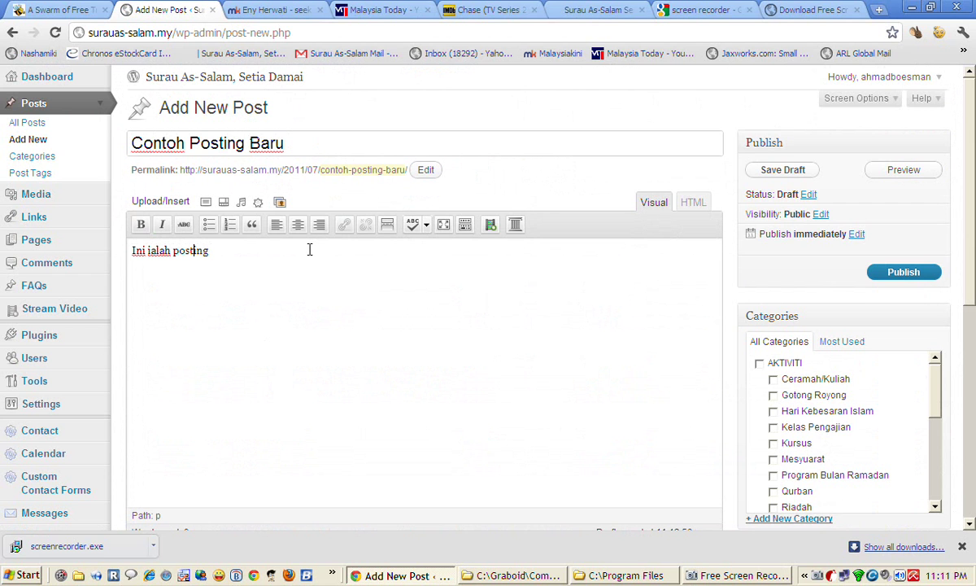
text( contoh dalam K)
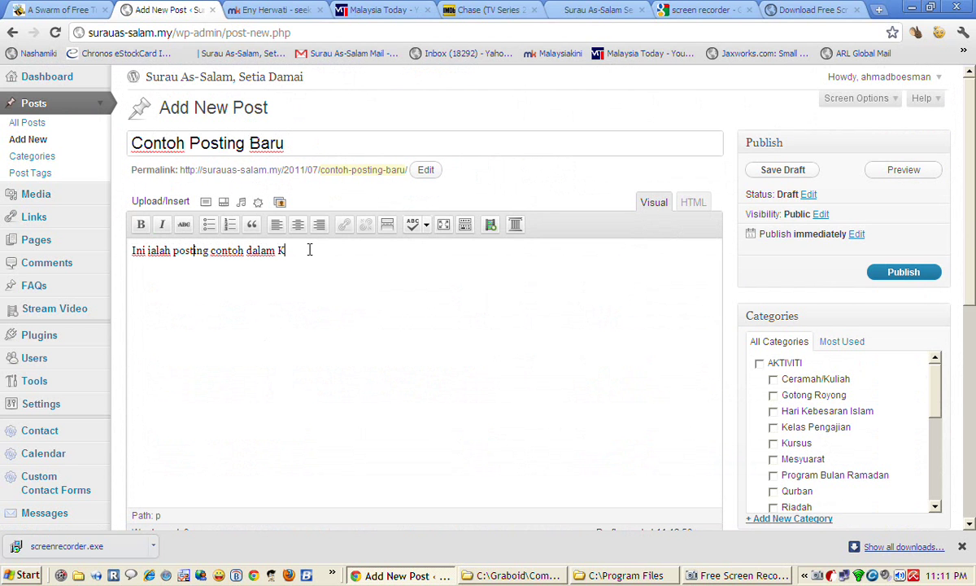
text(ategori yang akan ditentukan sebentar lagi.)
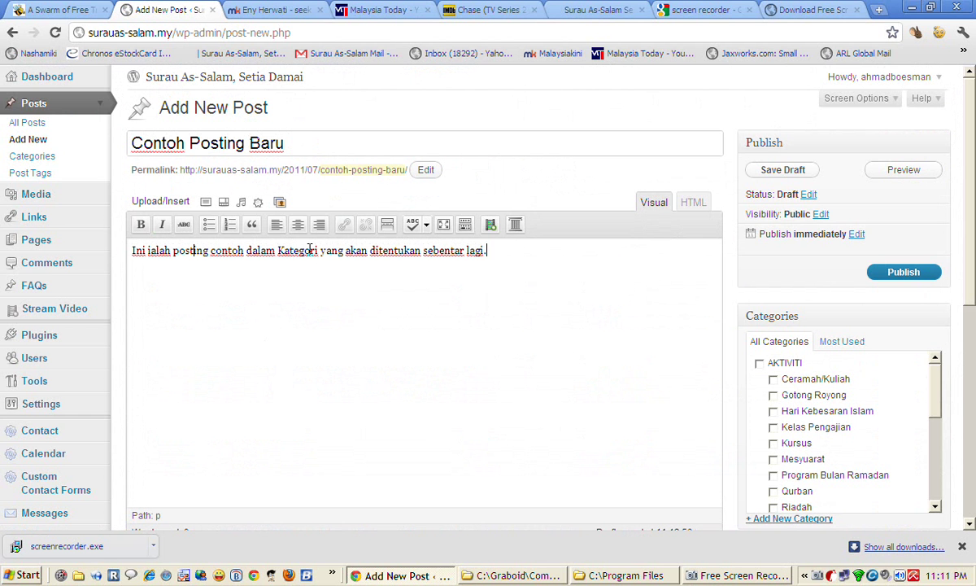
Step: Assign the post to the Garispanduan category under SEMBANG QARIAH
scroll(968, 333, down, 1)
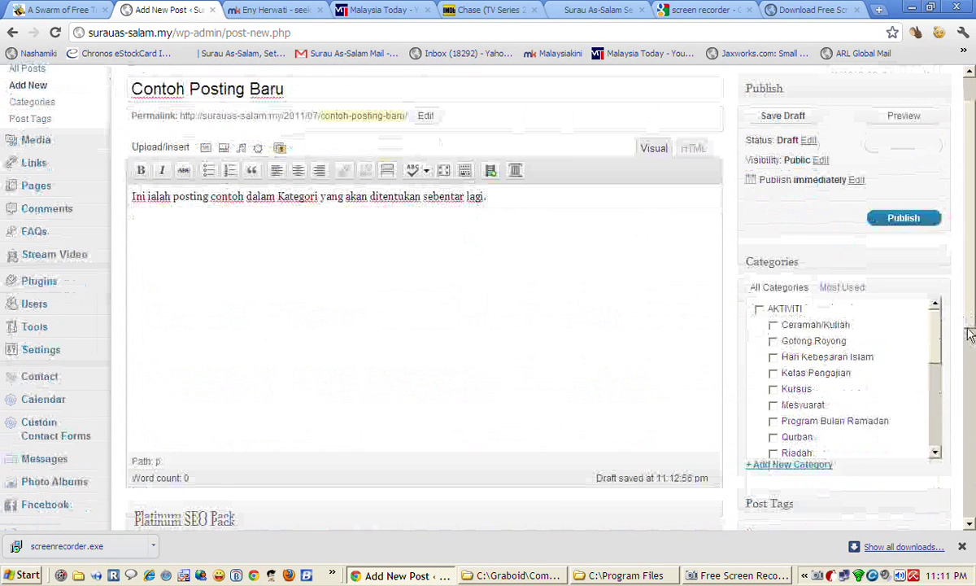
scroll(968, 333, down, 1)
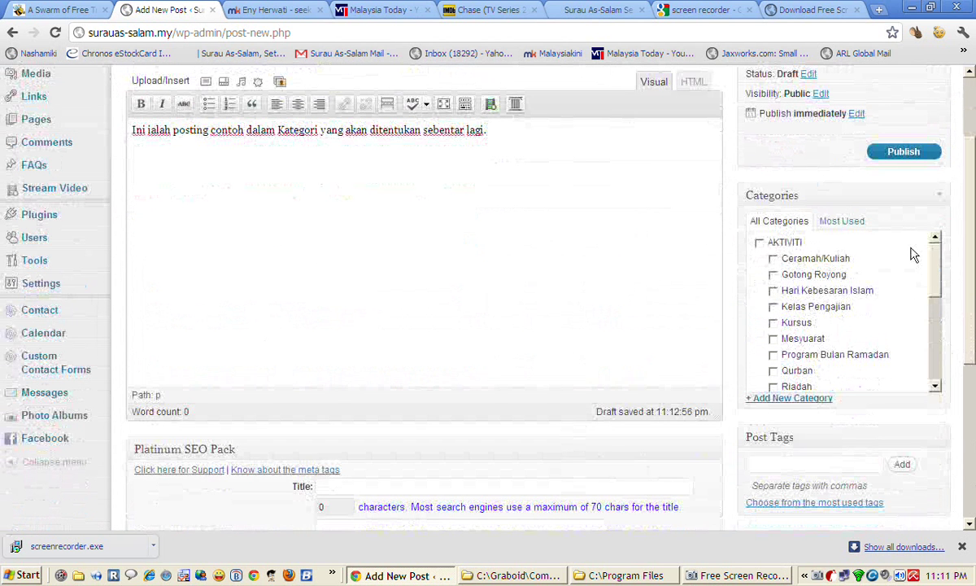
drag(939, 266, 937, 348)
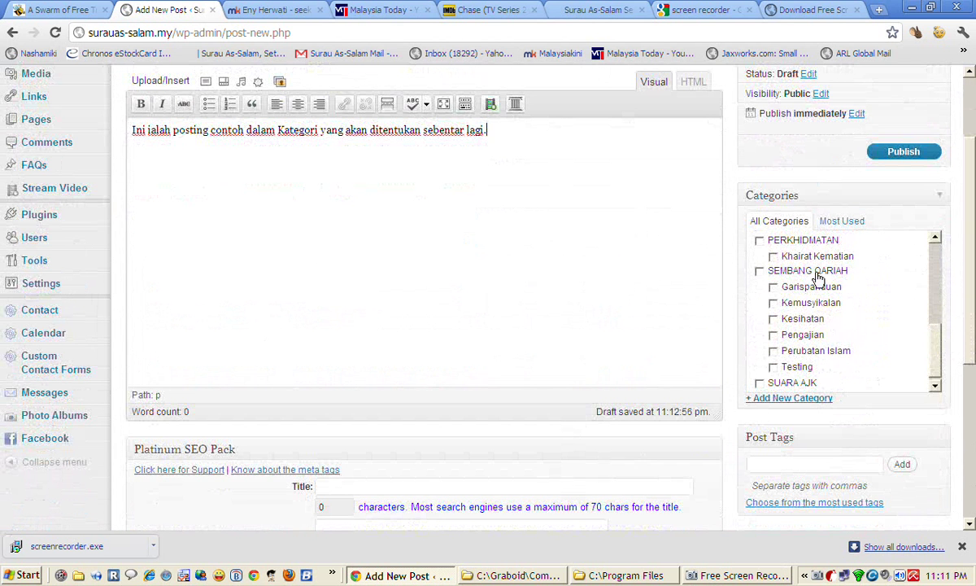
click(774, 287)
drag(935, 335, 935, 351)
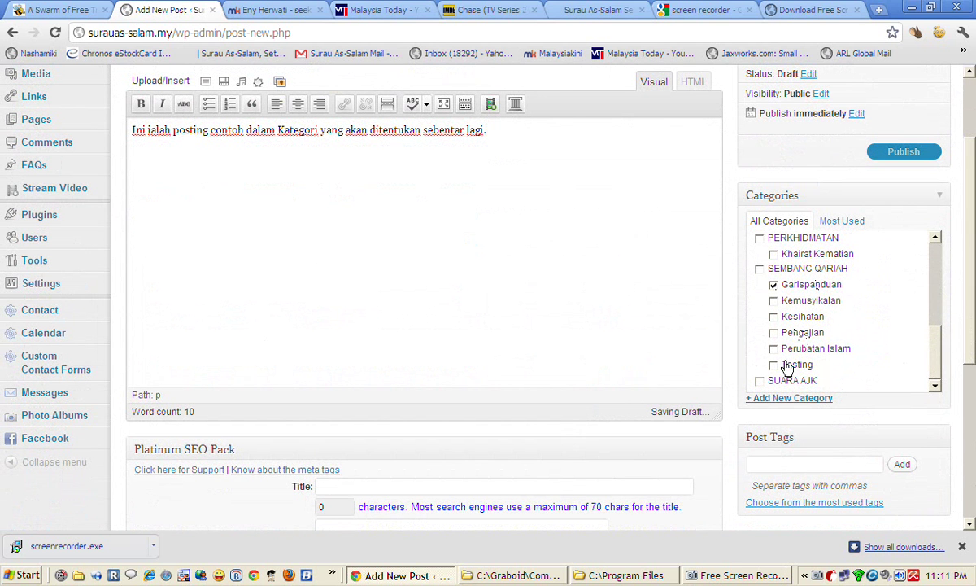
Step: Add a second paragraph: "OK ini di antara posting contoh dalam Kategori Garispanduan untuk pengguna laman web ini yang bertaraf "Contributor"."
scroll(479, 239, up, 3)
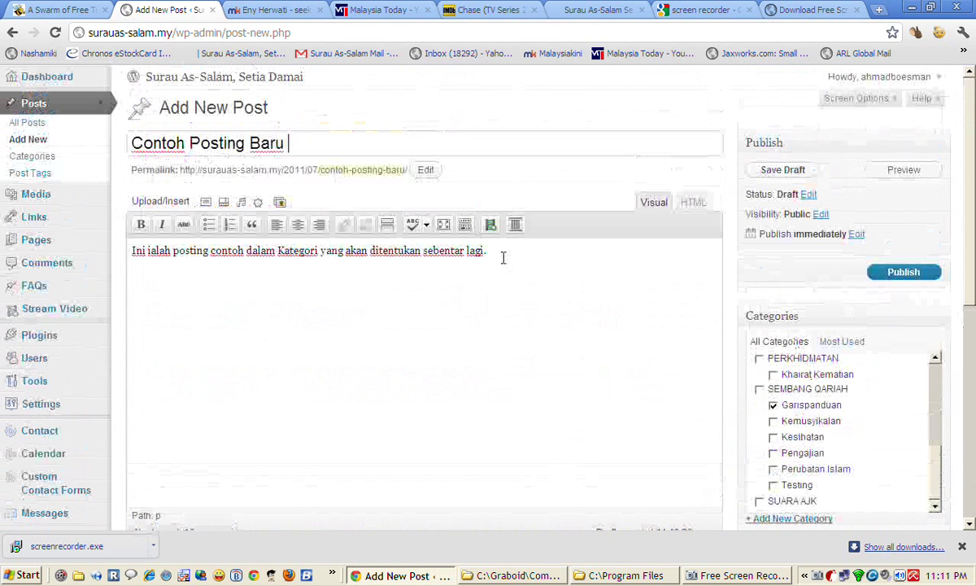
click(500, 250)
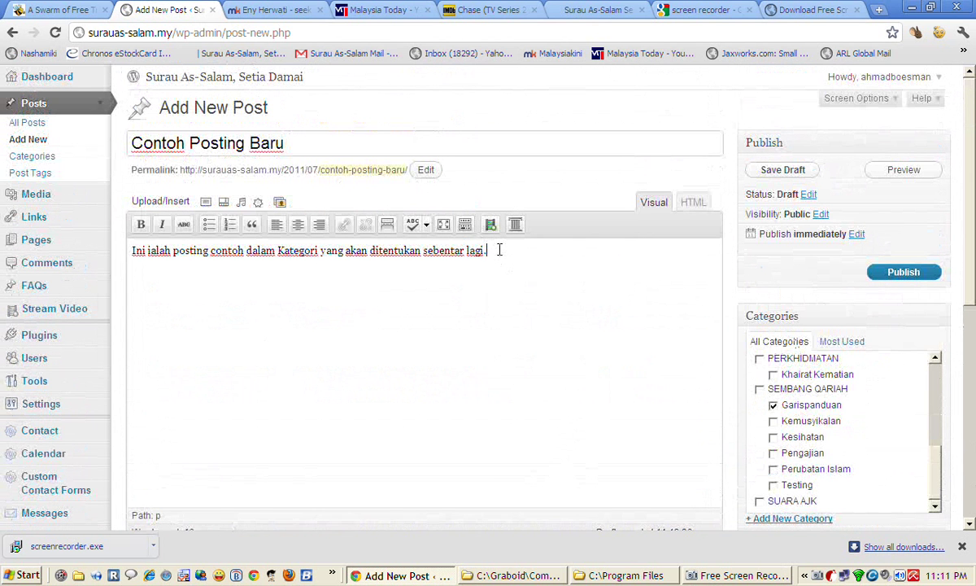
key(Return)
text(O)
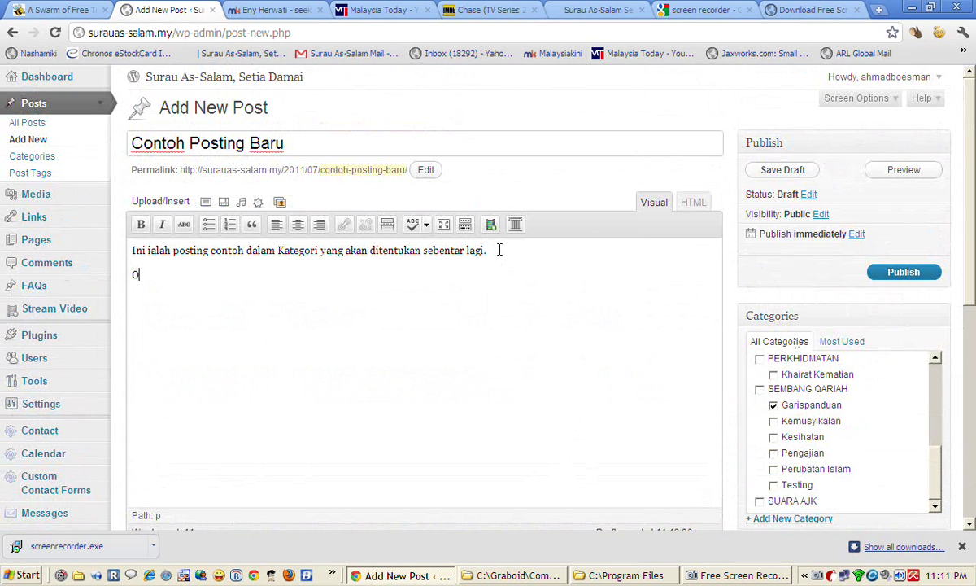
text(K ini di antara )
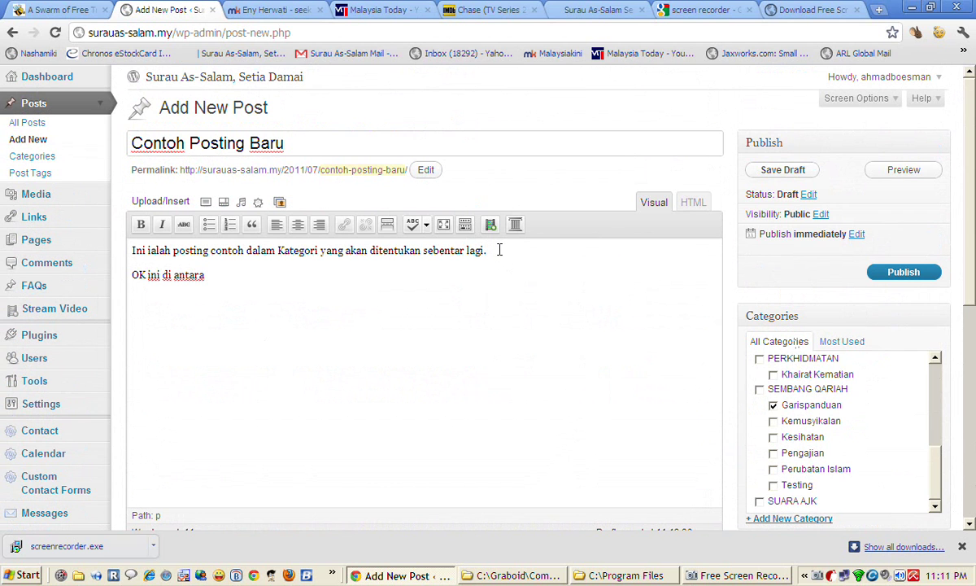
text(posting contoh d)
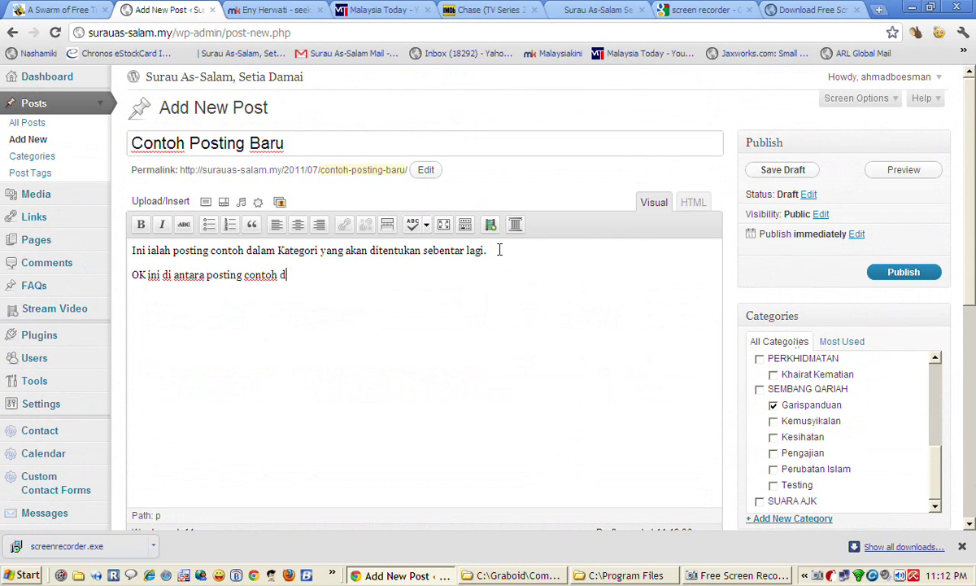
text(alam Kategori Gar)
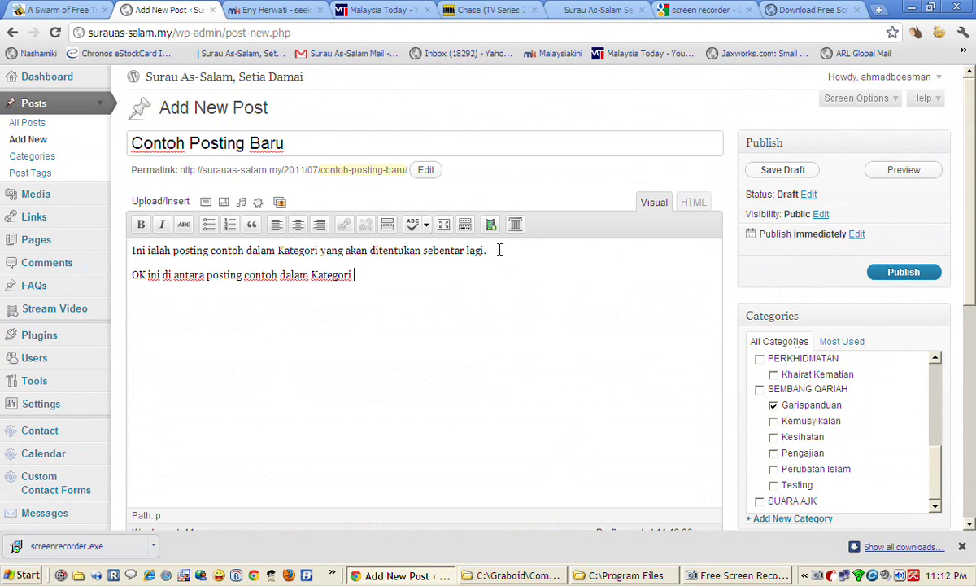
text(ispanduan)
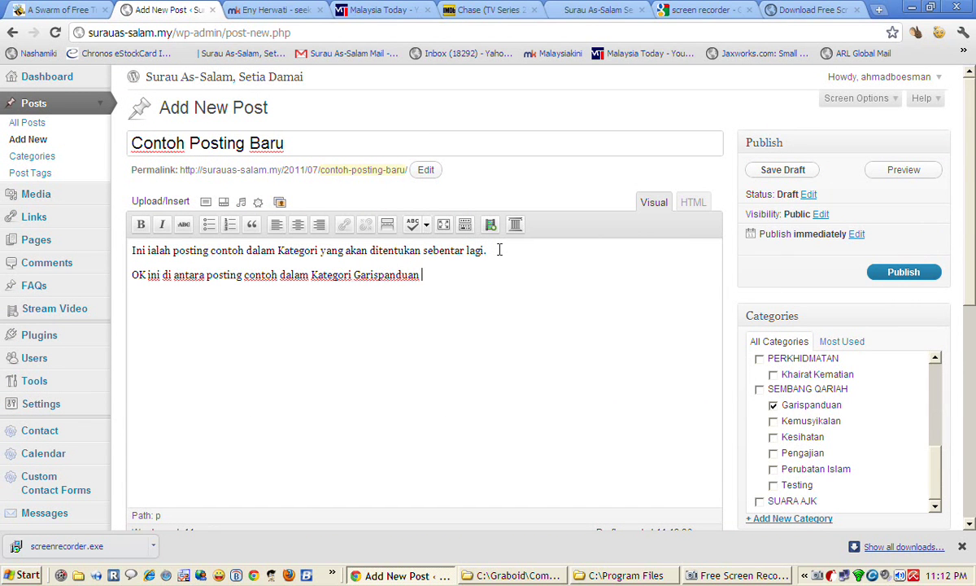
text( untuk pengguna )
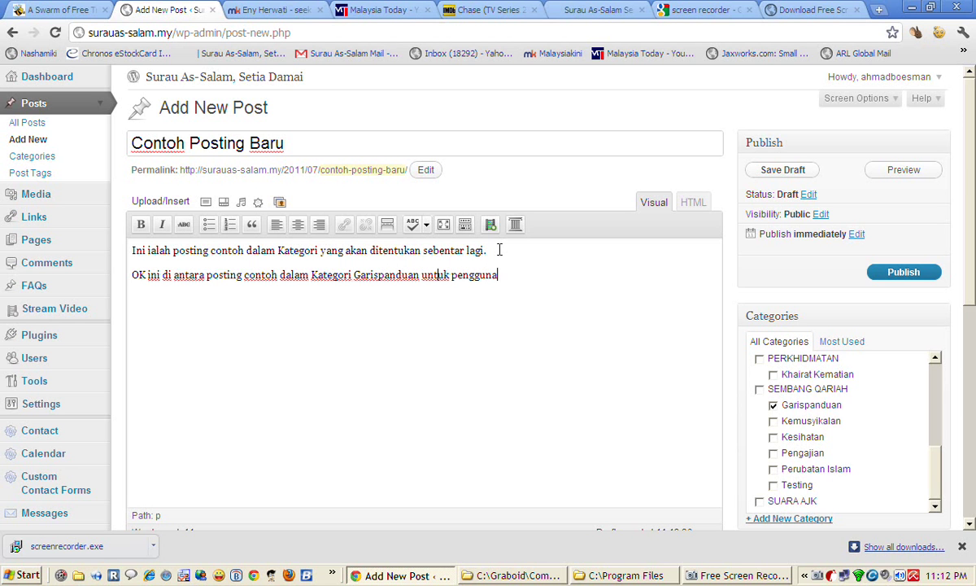
text(laman web ini yang)
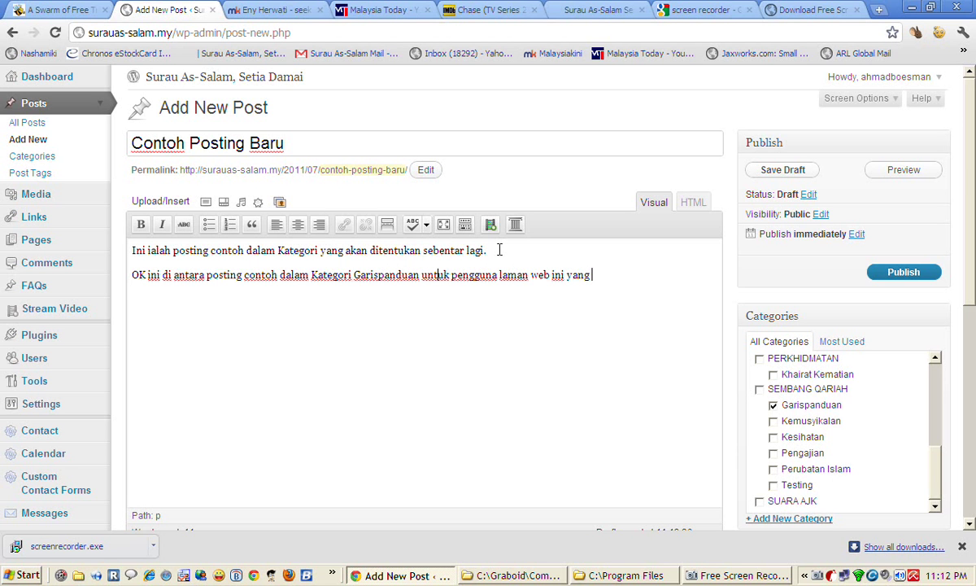
text( di)
key(BackSpace)
key(BackSpace)
text(bertaraf (Cont)
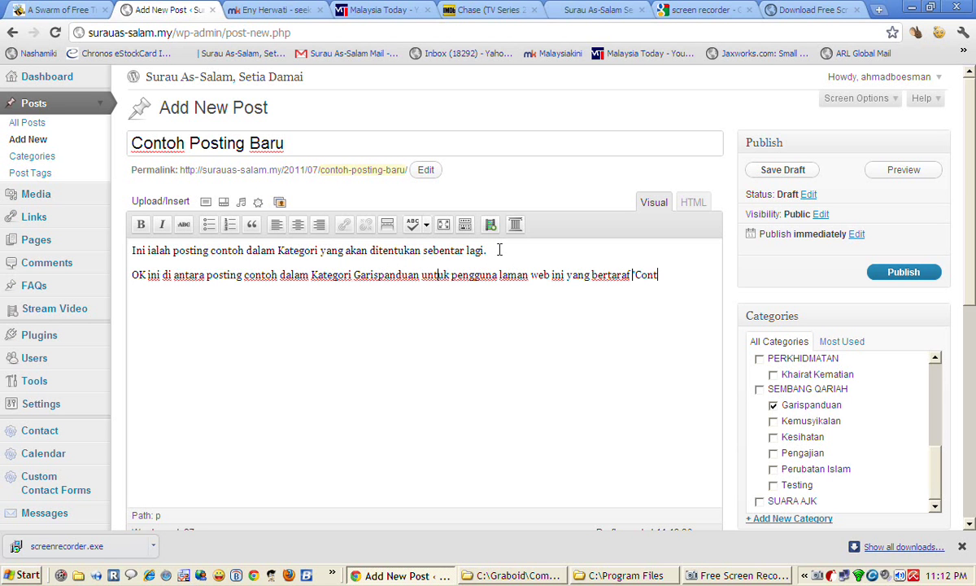
text(ributor”.)
Step: Add a third paragraph to the post body reading "Contoh memasukkan gambar dalam posting."
key(Return)
key(Return)
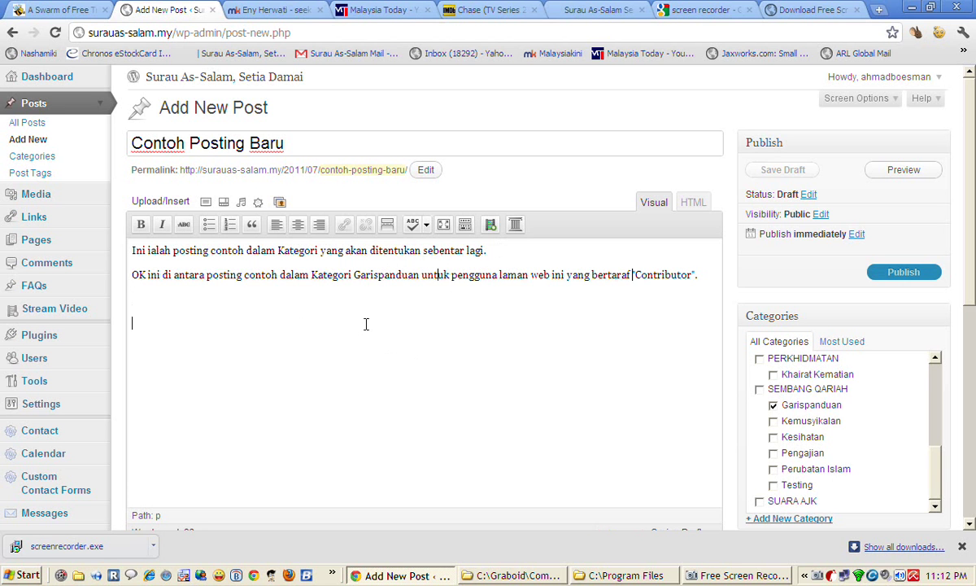
key(BackSpace)
text(C)
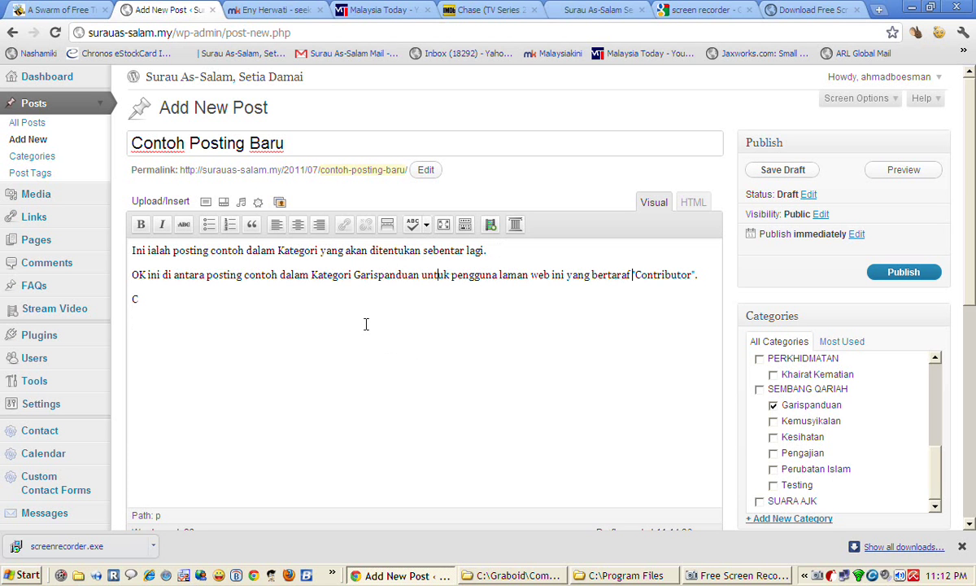
text(ontoh memasuk)
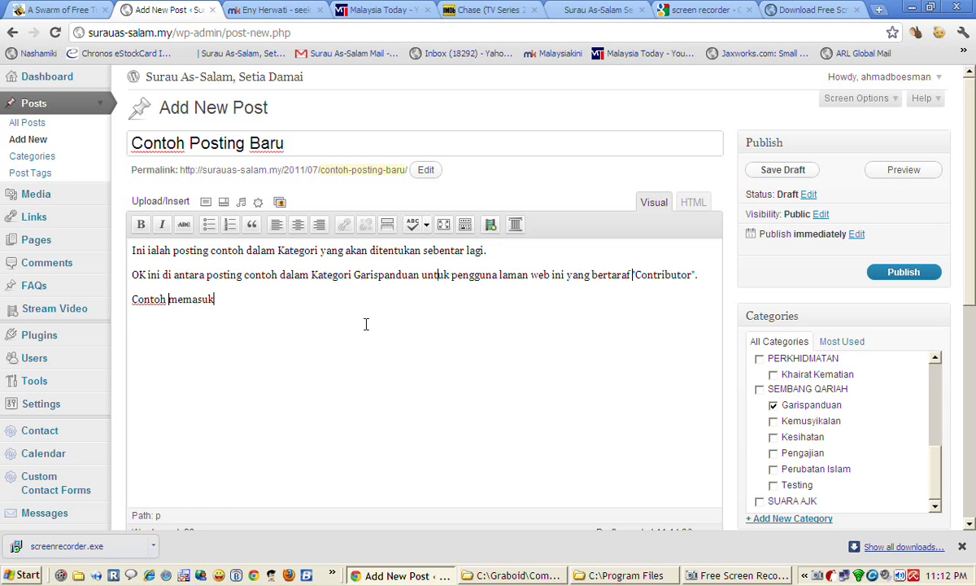
text(kan gambar dalam posting.)
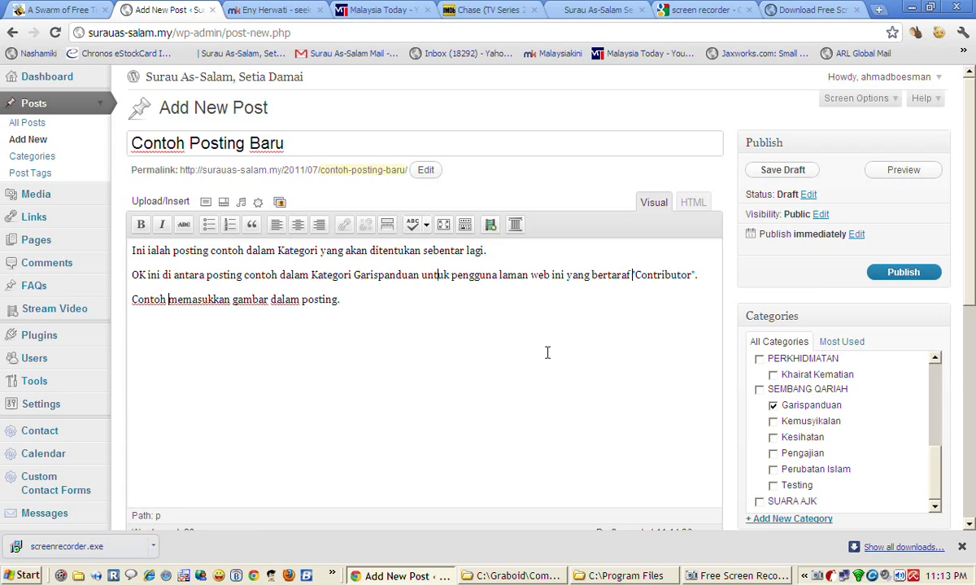
Step: Upload MA_Shasha_Kimi.jpg from the Desktop folder through the post's Set featured image dialog
scroll(547, 352, down, 3)
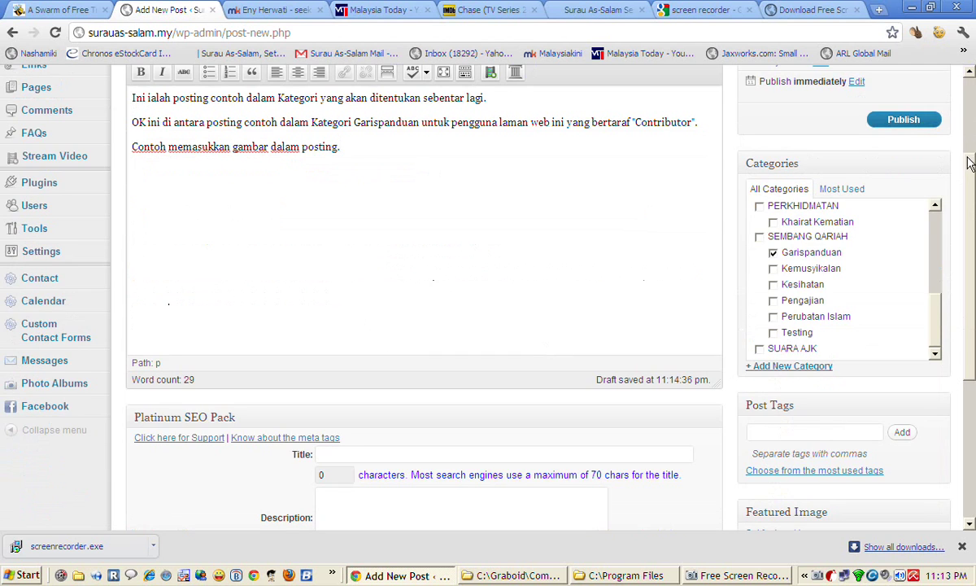
scroll(970, 165, down, 2)
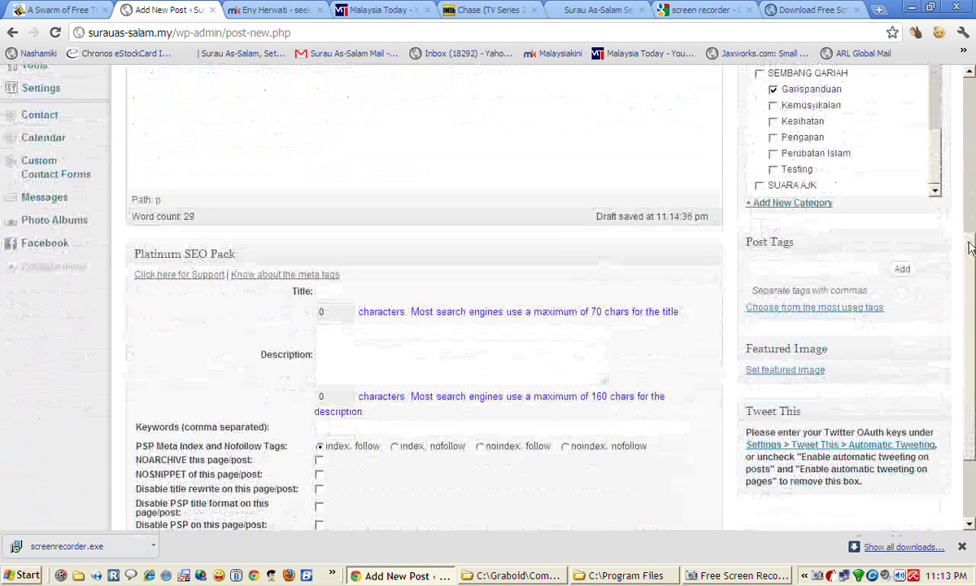
click(778, 368)
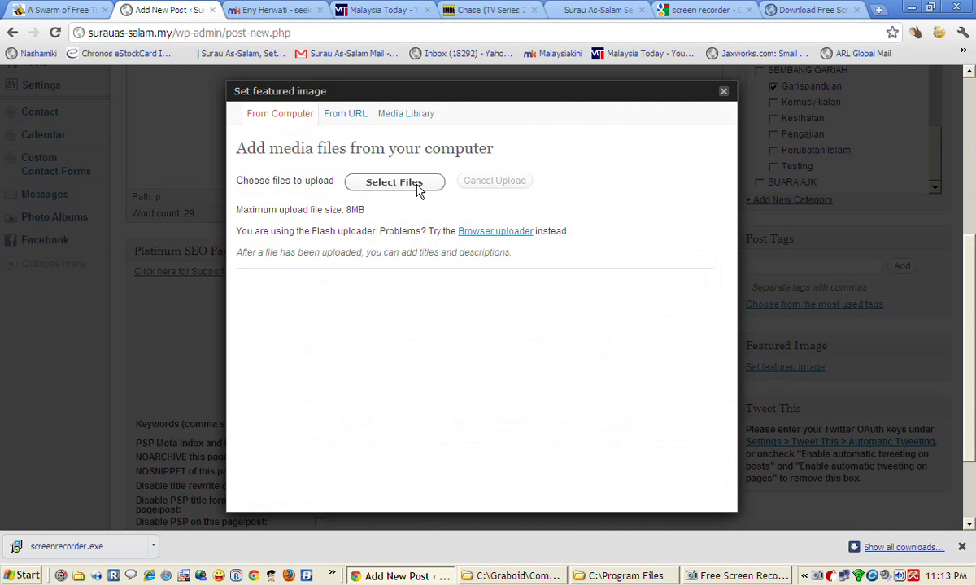
click(417, 186)
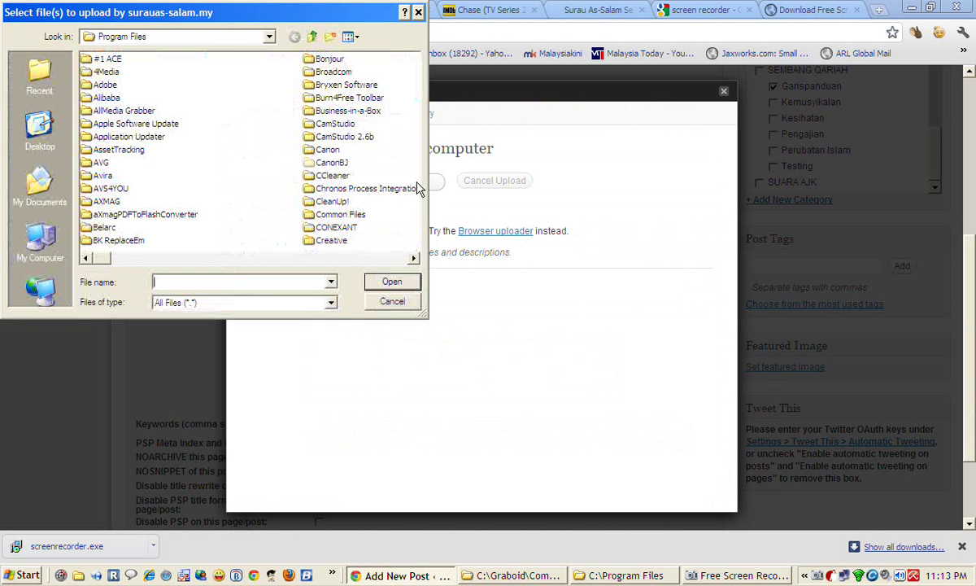
click(45, 138)
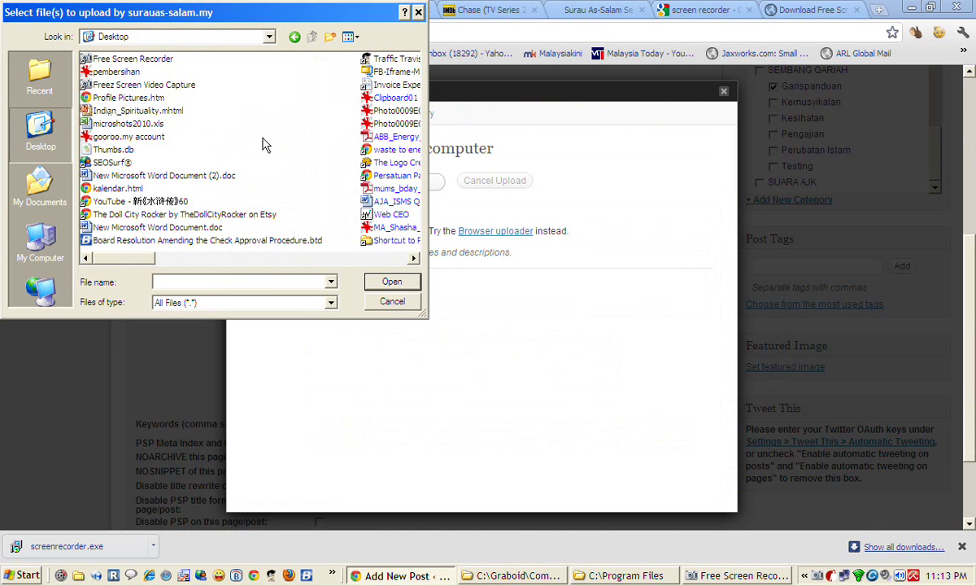
click(414, 259)
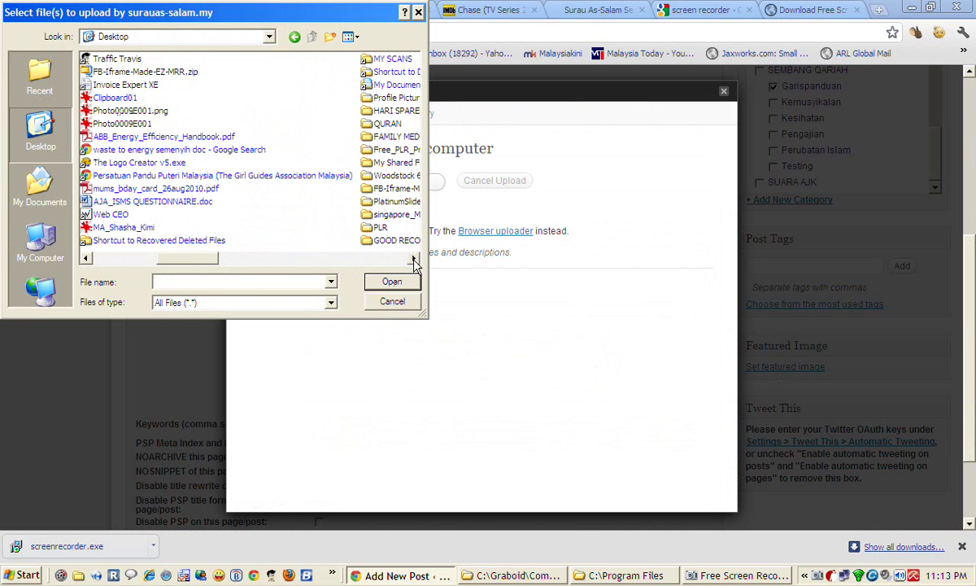
click(138, 227)
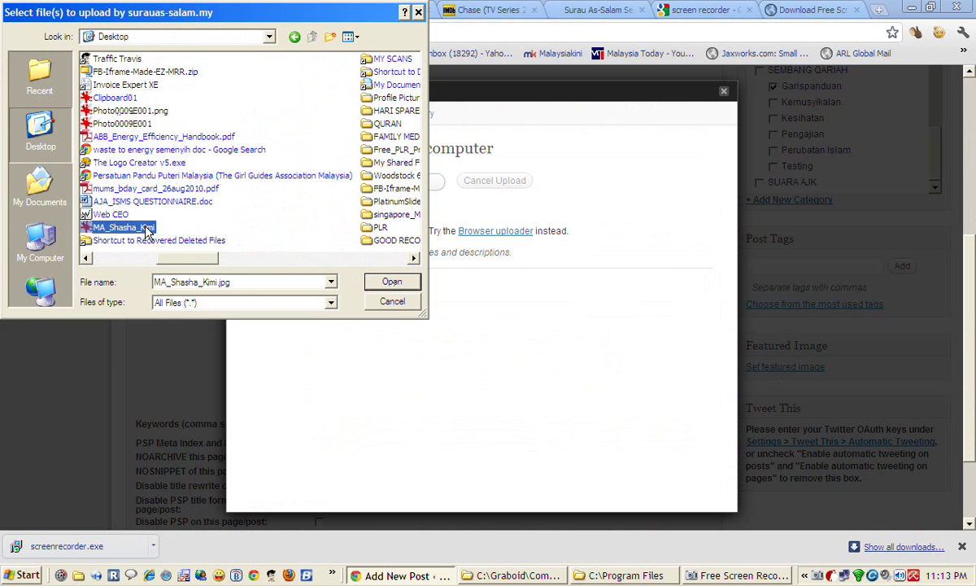
click(401, 280)
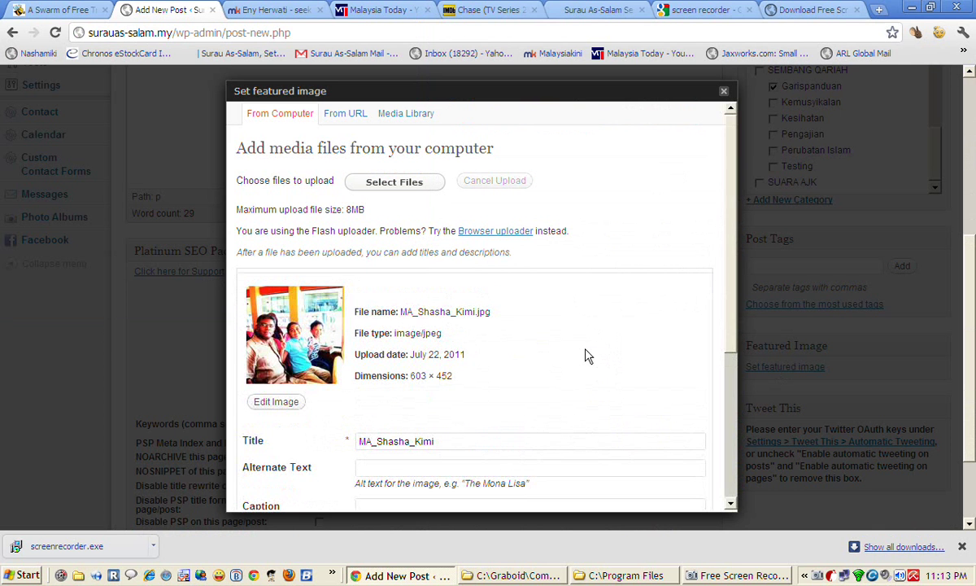
Step: Copy the uploaded image's title into its Alternate Text and Description fields
scroll(585, 354, down, 3)
drag(443, 288, 346, 282)
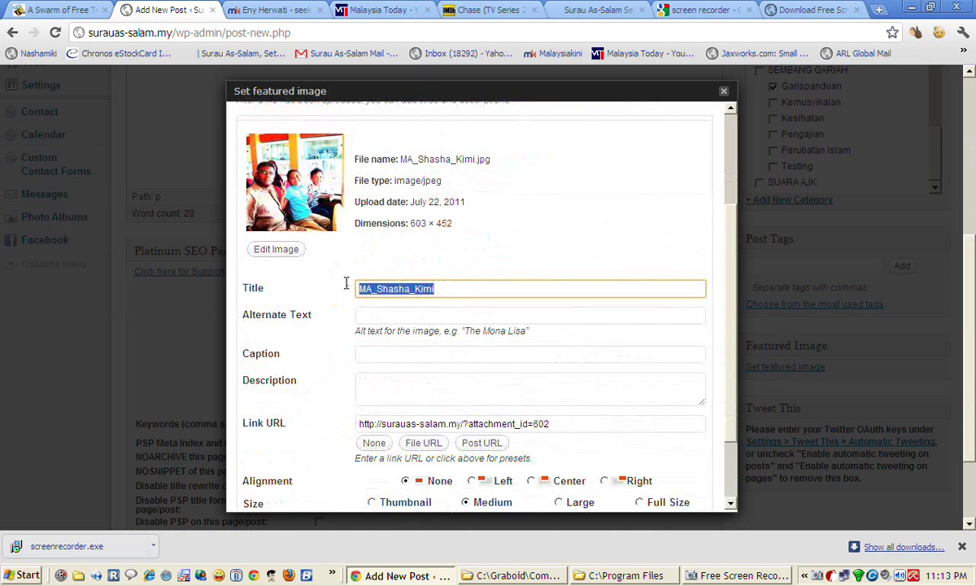
right_click(396, 285)
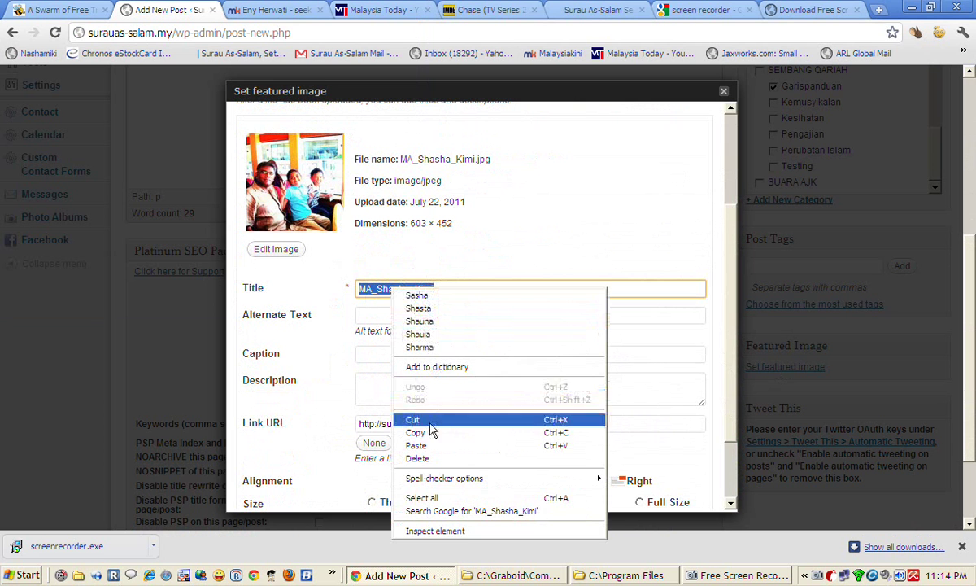
click(423, 437)
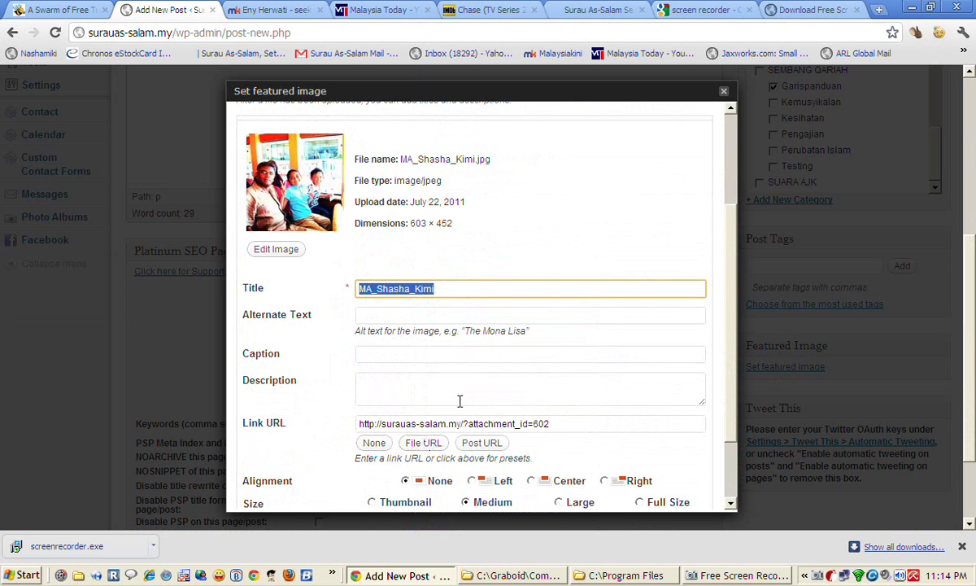
click(400, 314)
right_click(399, 317)
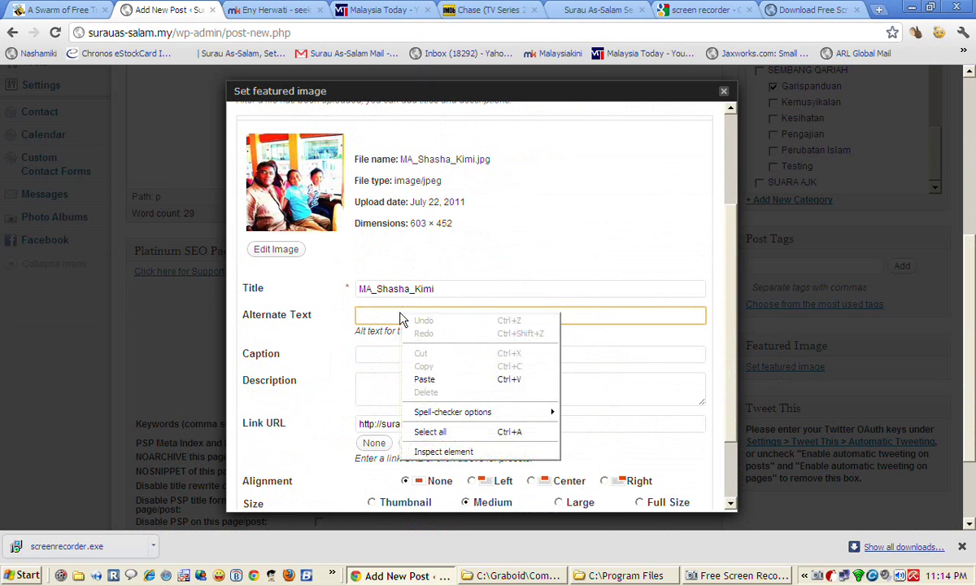
click(449, 383)
right_click(446, 389)
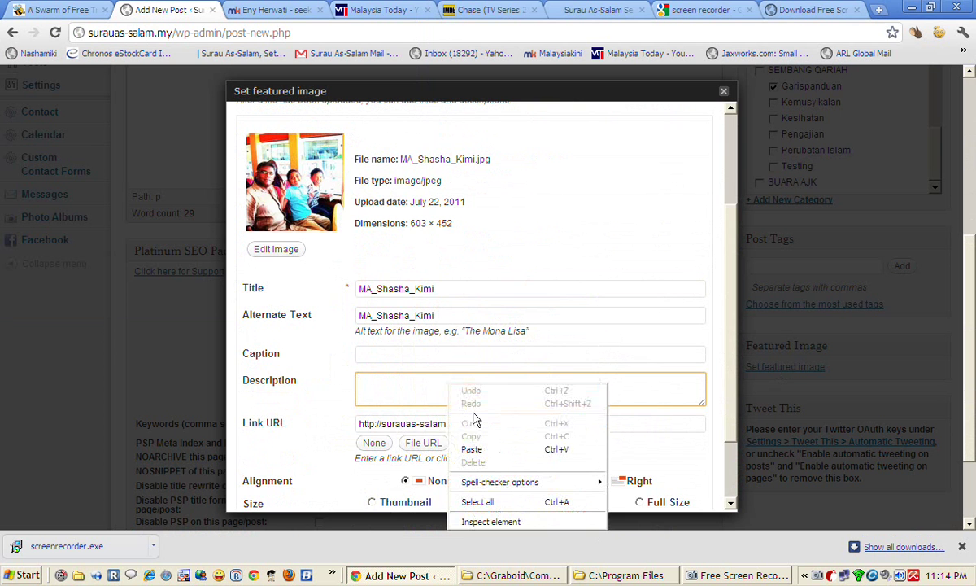
click(465, 451)
Step: Use the uploaded image as the post's featured image, save all changes and close the dialog
scroll(606, 348, down, 3)
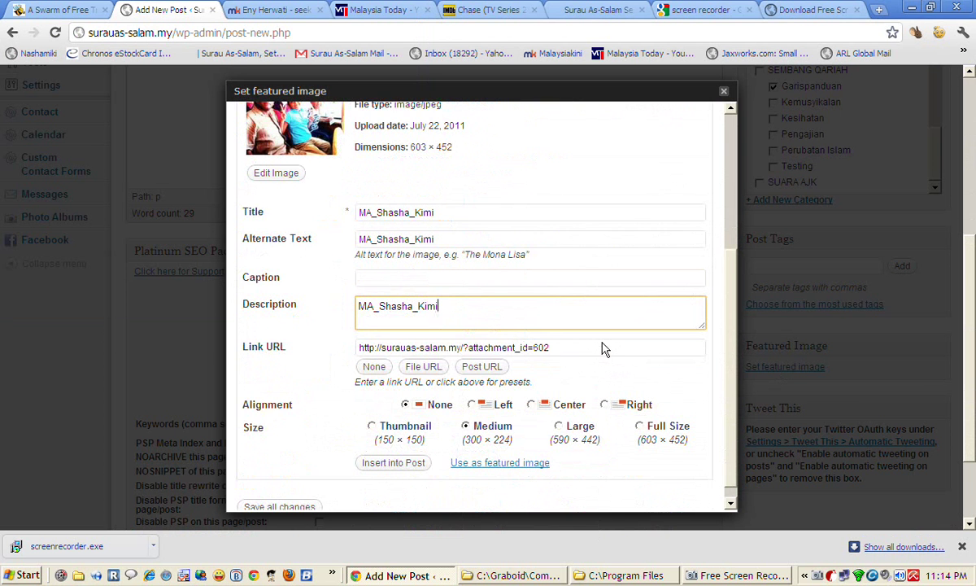
scroll(570, 328, down, 1)
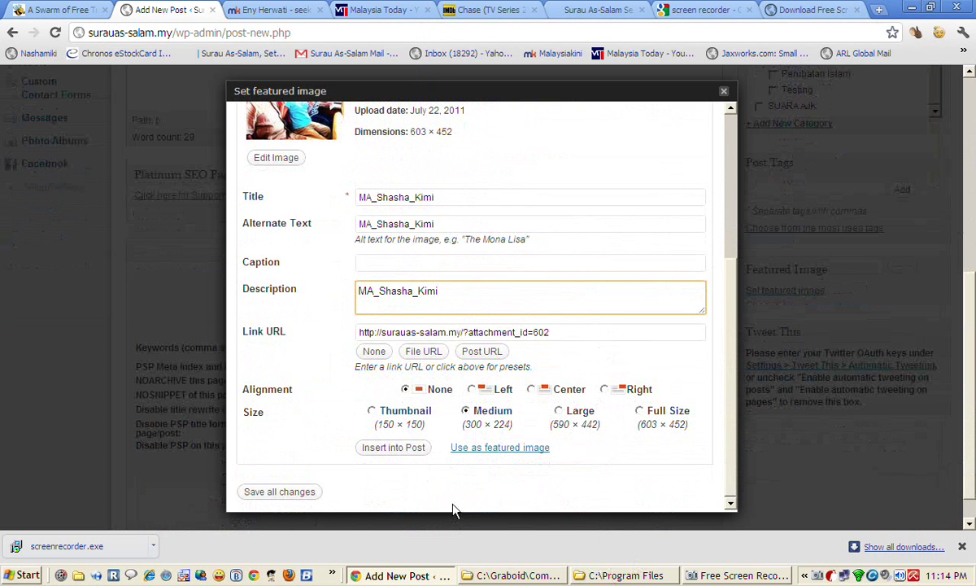
click(514, 450)
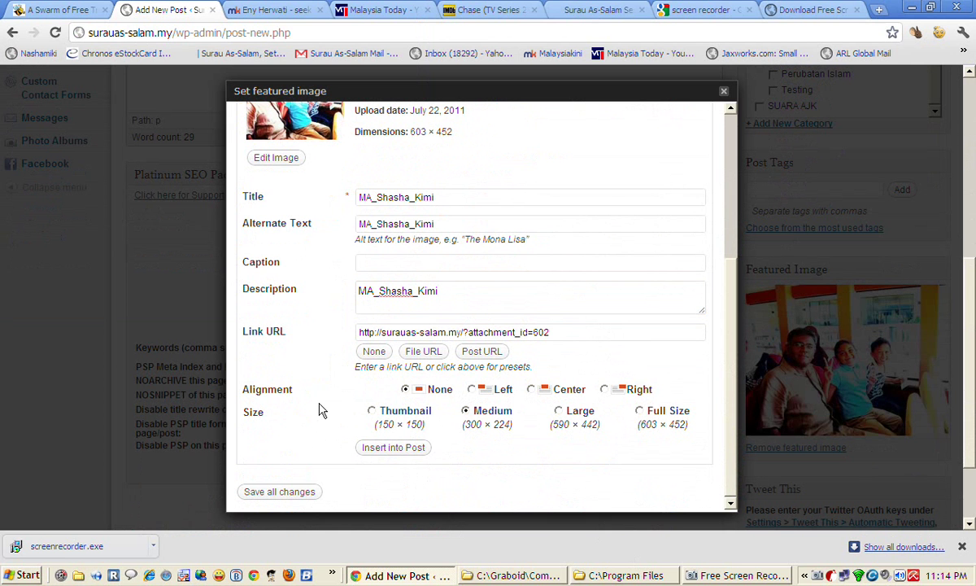
scroll(321, 411, down, 1)
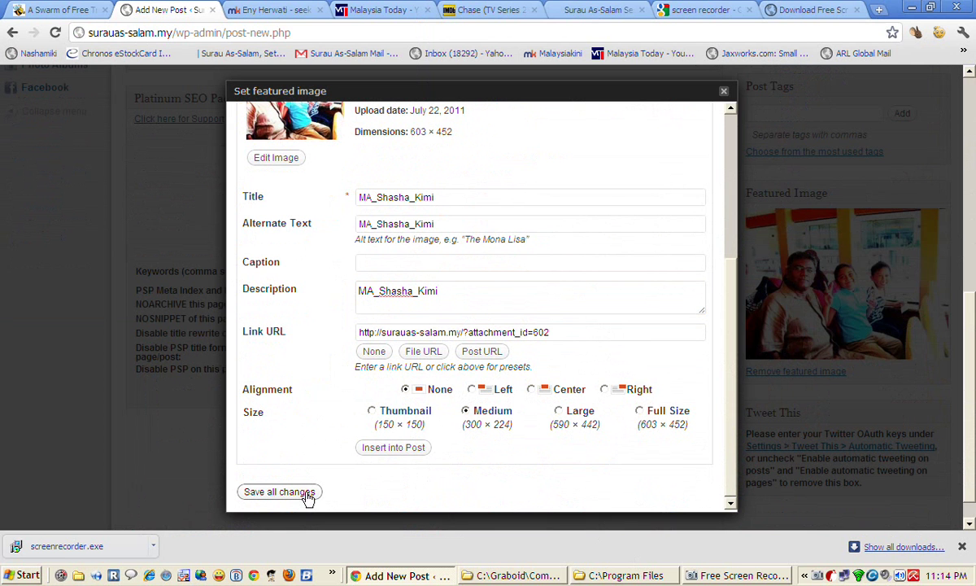
click(309, 494)
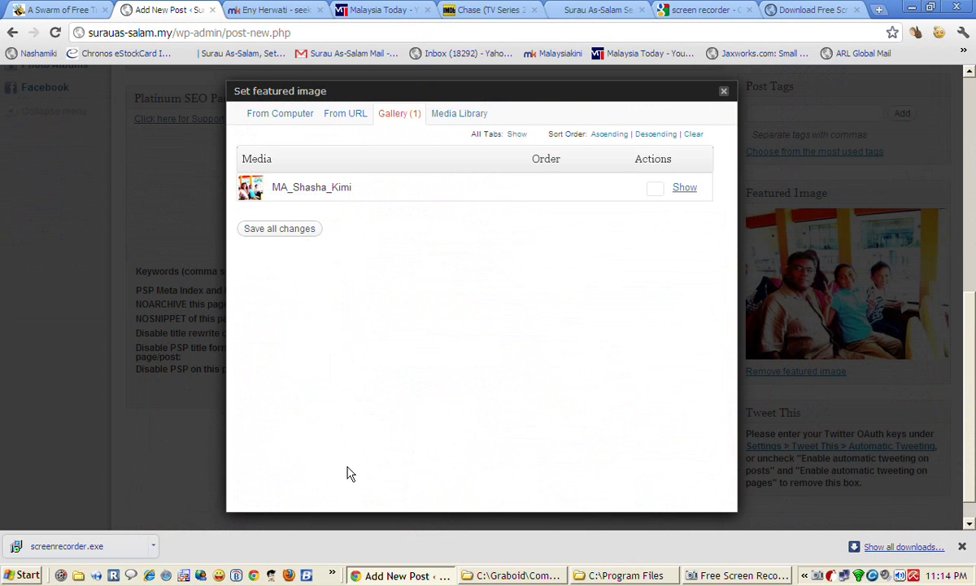
click(725, 95)
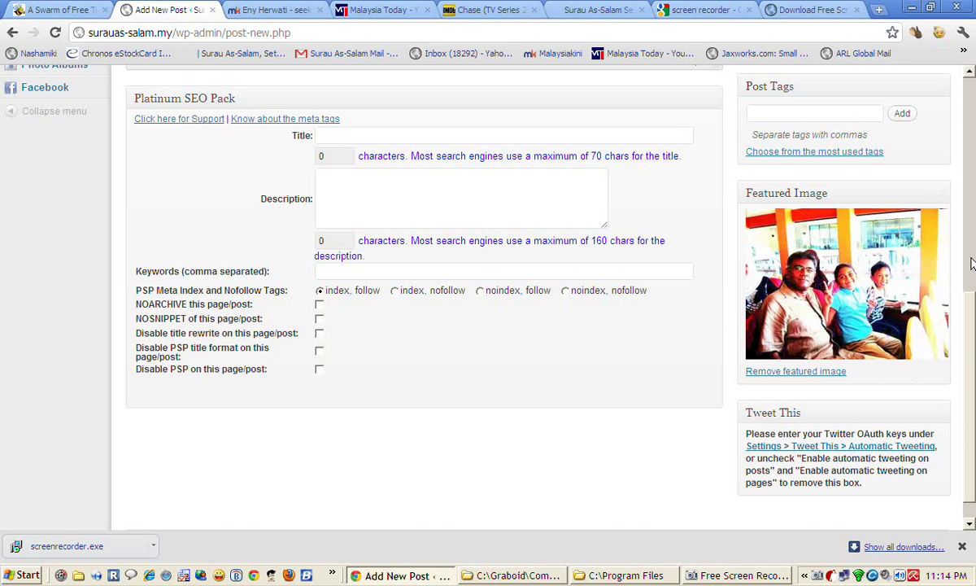
Step: Publish the post "Contoh Posting Baru"
drag(971, 263, 973, 87)
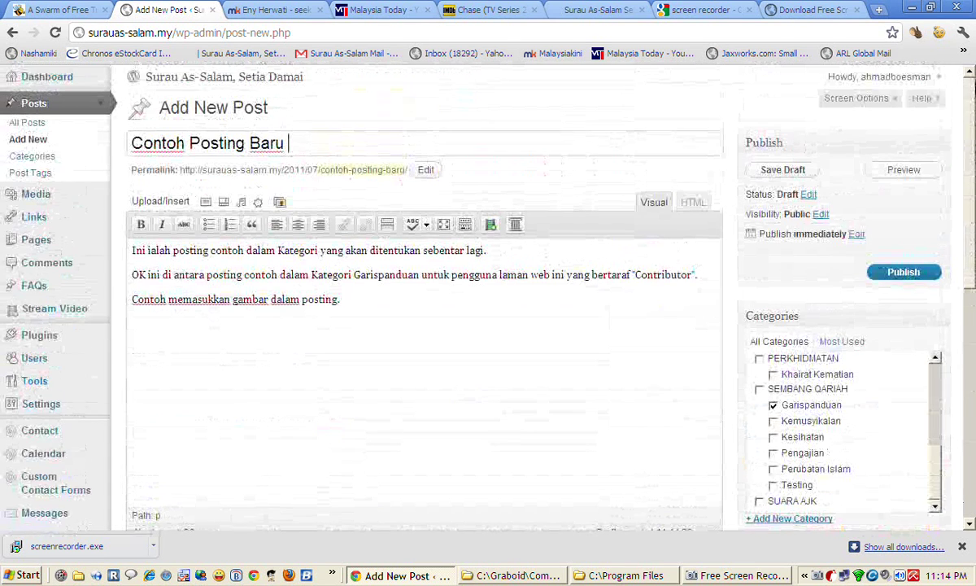
click(906, 274)
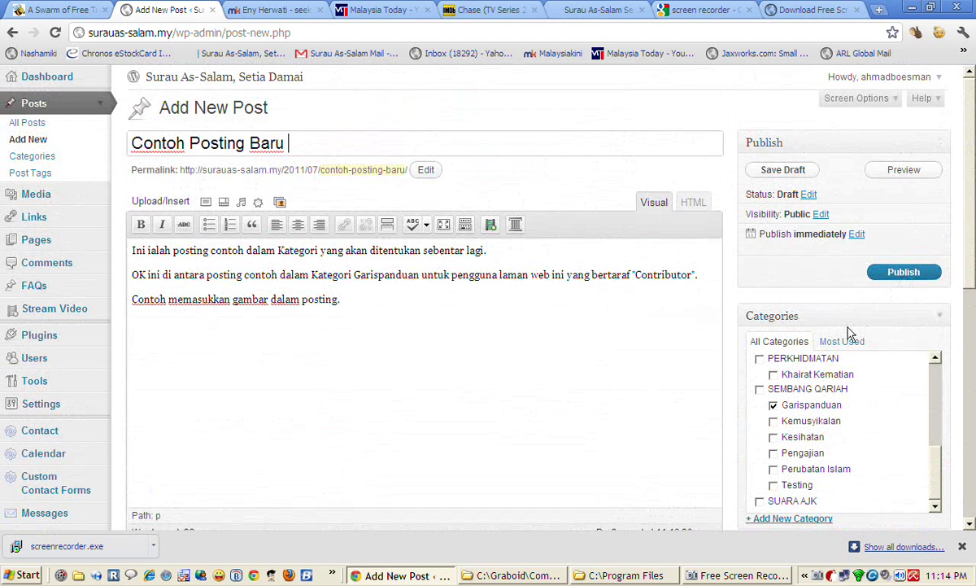
click(901, 273)
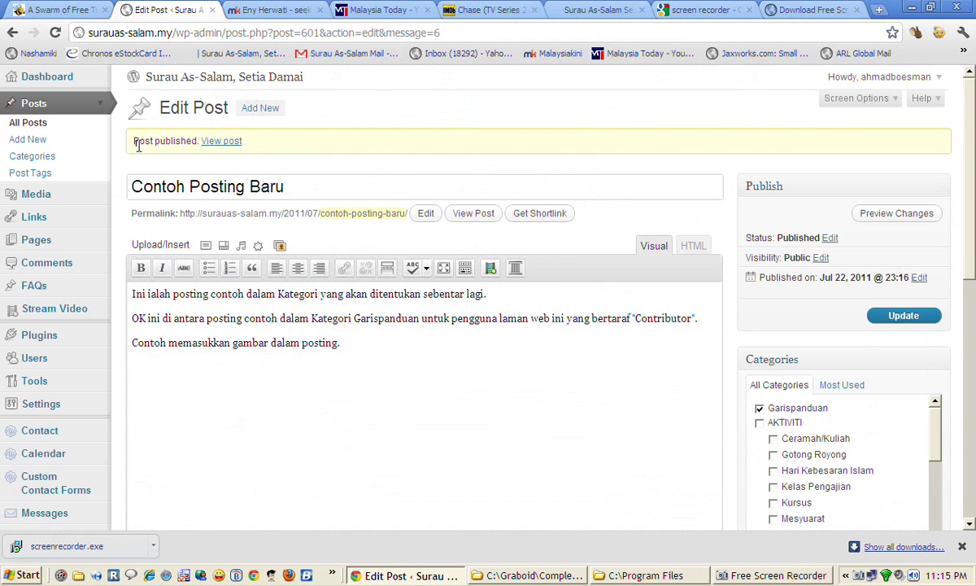
Step: View the published post on the site and check its text, featured image and category
click(221, 142)
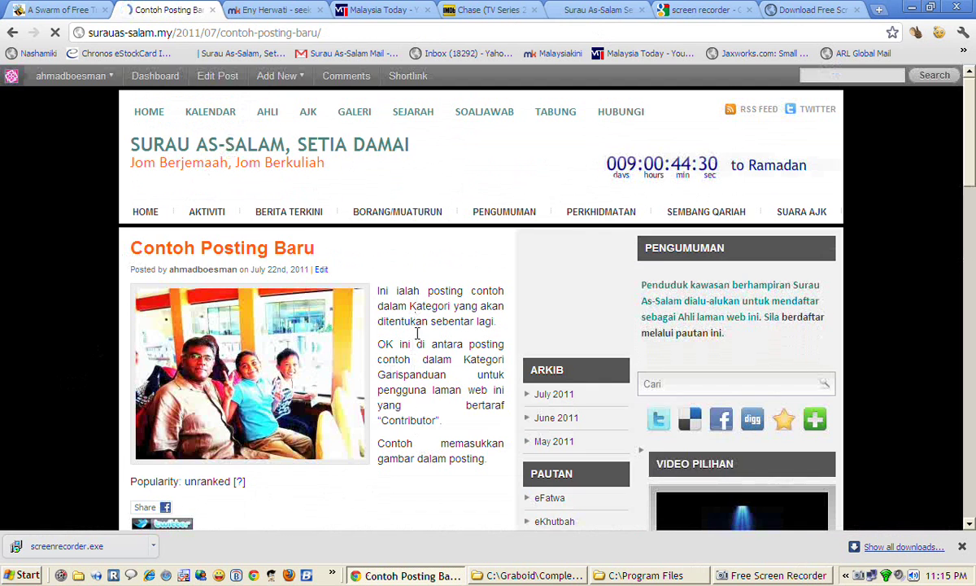
scroll(420, 338, down, 2)
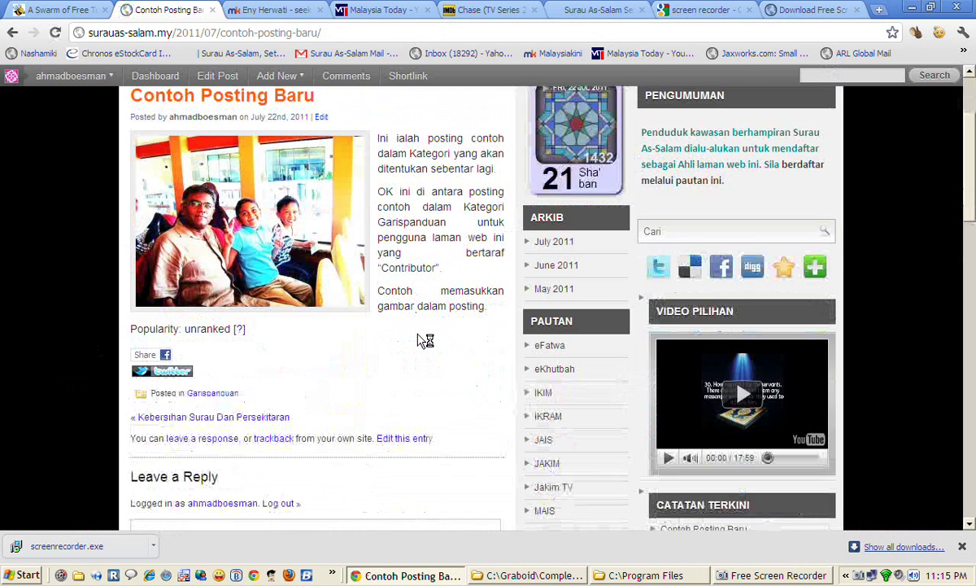
scroll(420, 338, up, 2)
scroll(417, 334, down, 1)
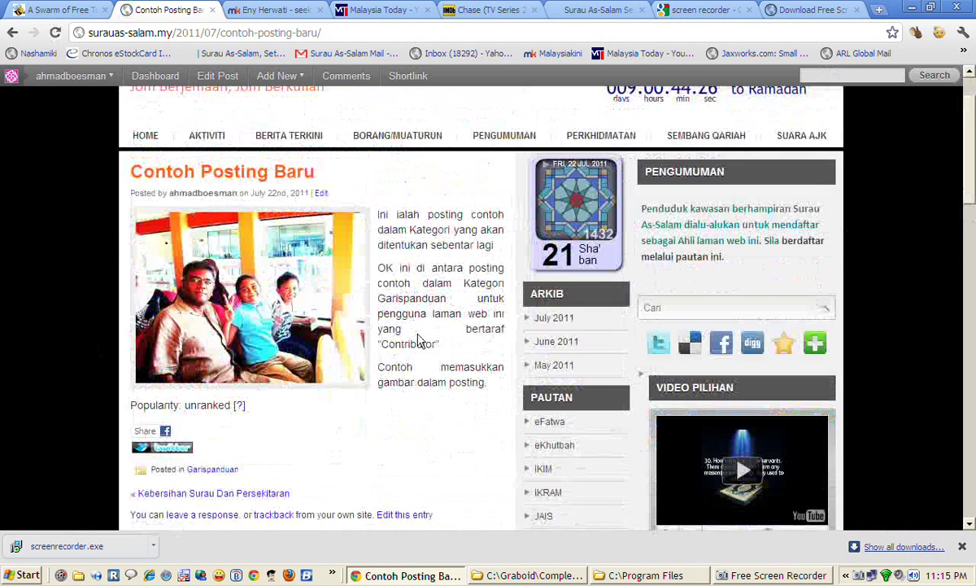
scroll(421, 338, up, 1)
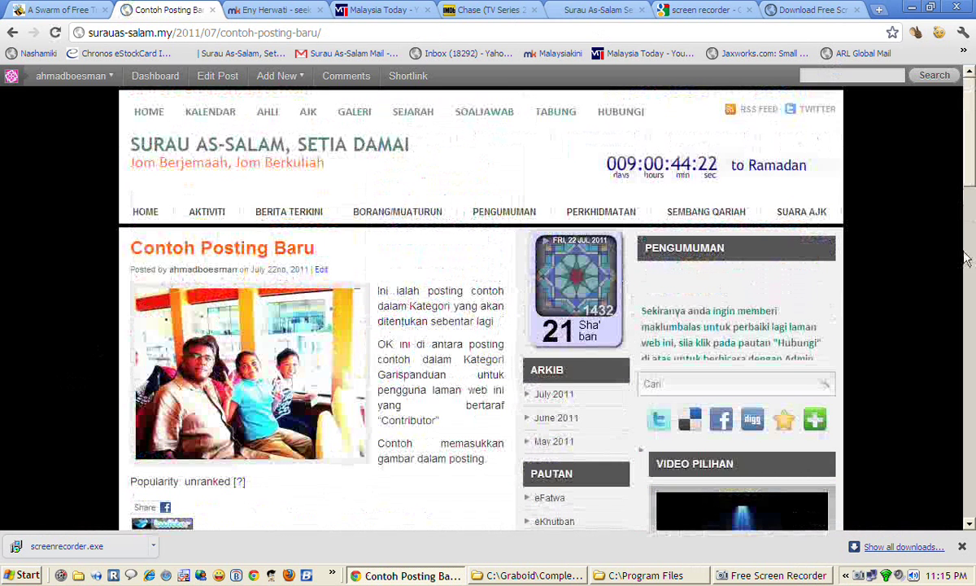
Step: Go to the site's home page and open the Garispanduan category archive under SEMBANG QARIAH to check the new post's entry
click(144, 213)
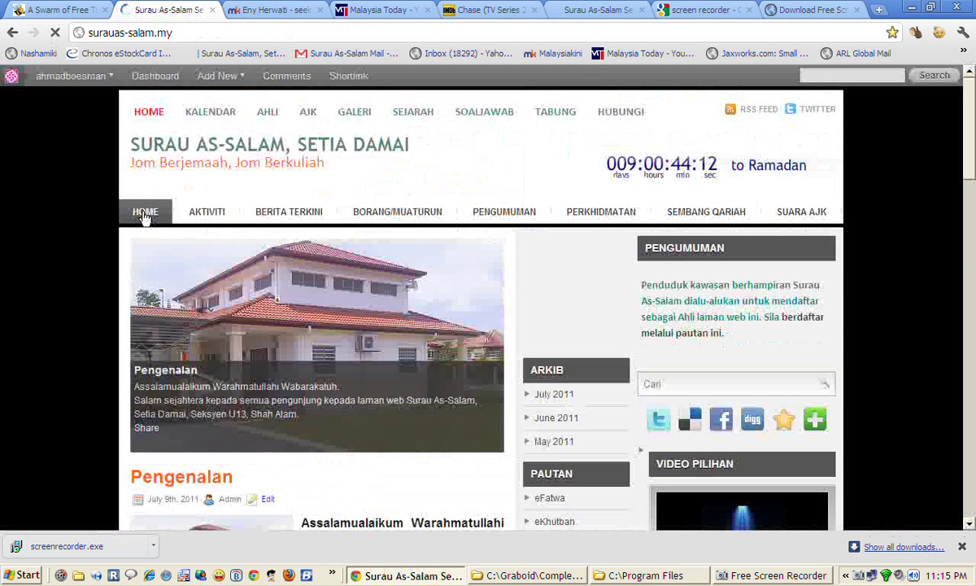
mouse_move(677, 214)
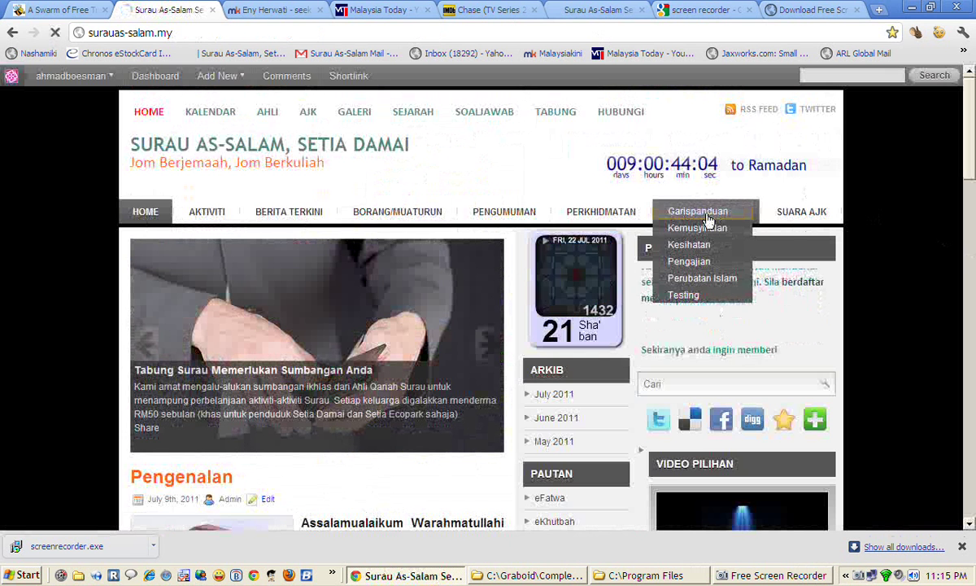
click(708, 220)
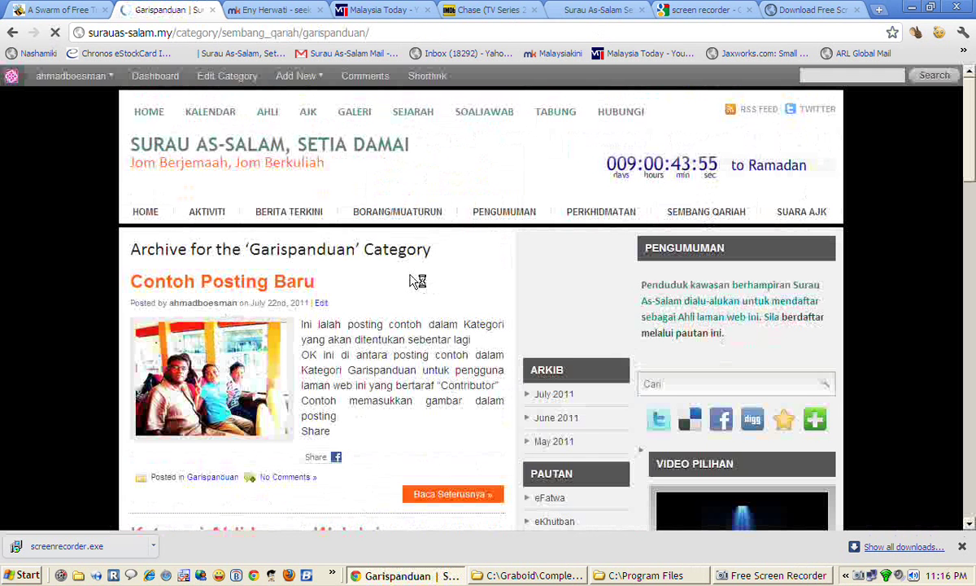
scroll(474, 426, down, 1)
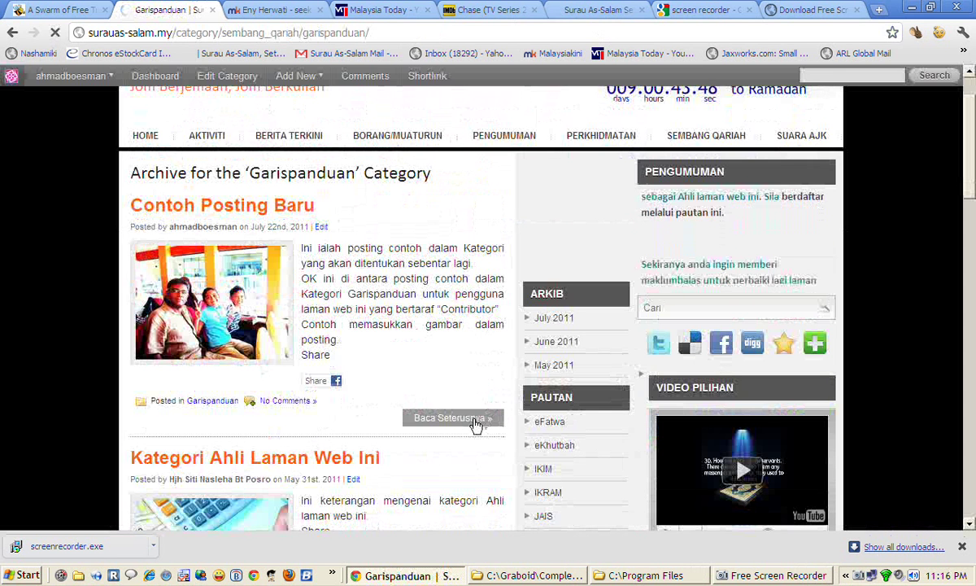
Step: Open the full "Contoh Posting Baru" post from its archive entry and look through the rest of the page
click(475, 423)
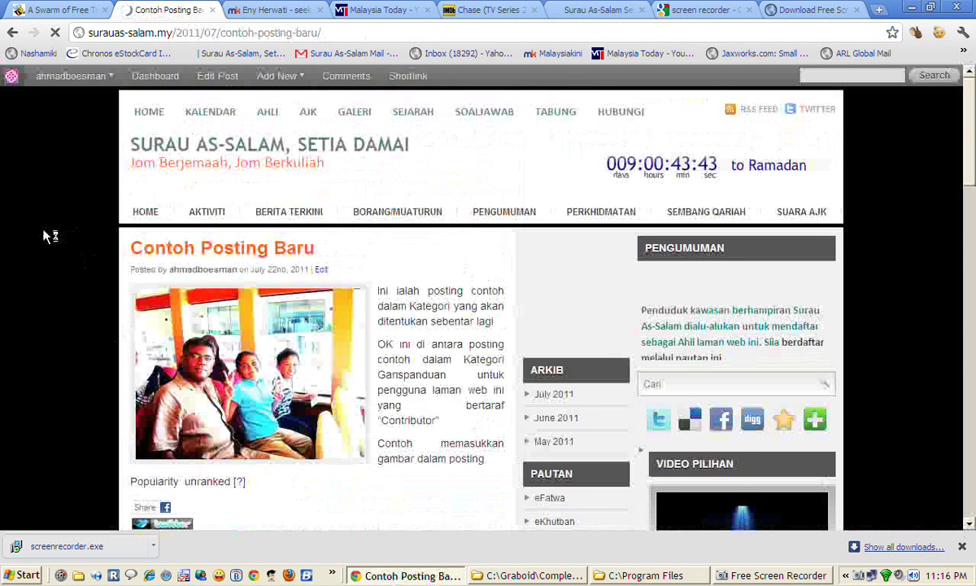
scroll(47, 236, down, 4)
scroll(46, 237, down, 4)
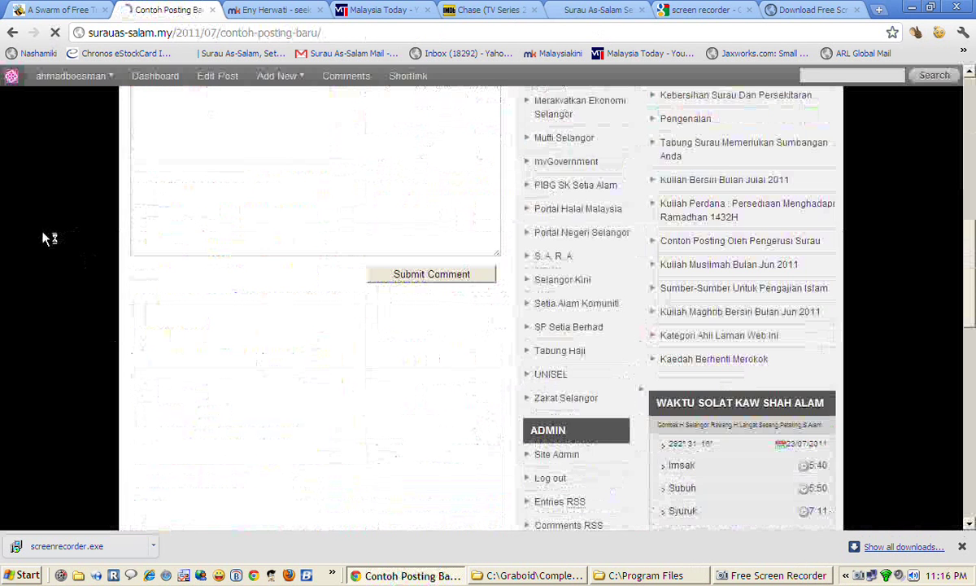
scroll(46, 237, down, 2)
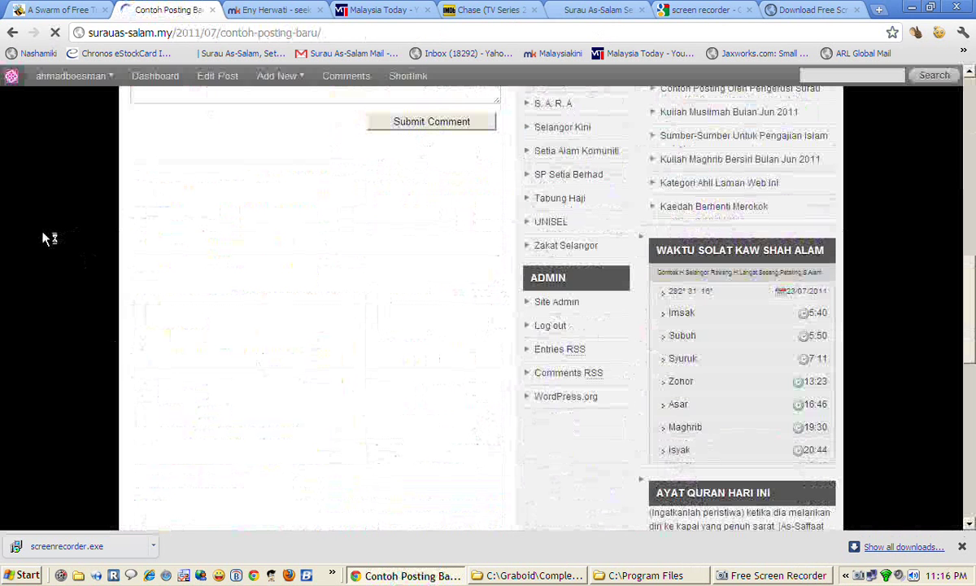